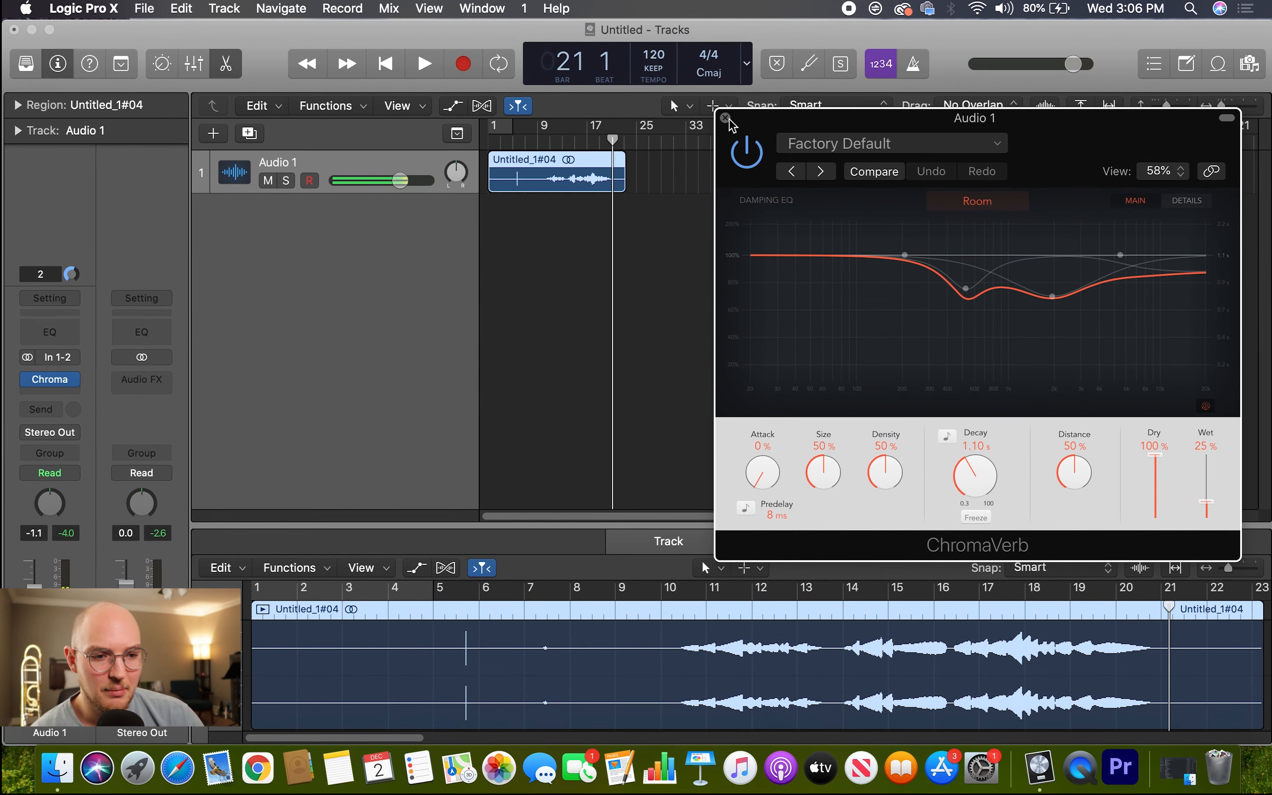
Step: Export the selection to the Desktop as a 24-bit WAVE file with the custom name ChristmasFunrecording, and reposition the exported file on the desktop
click(726, 118)
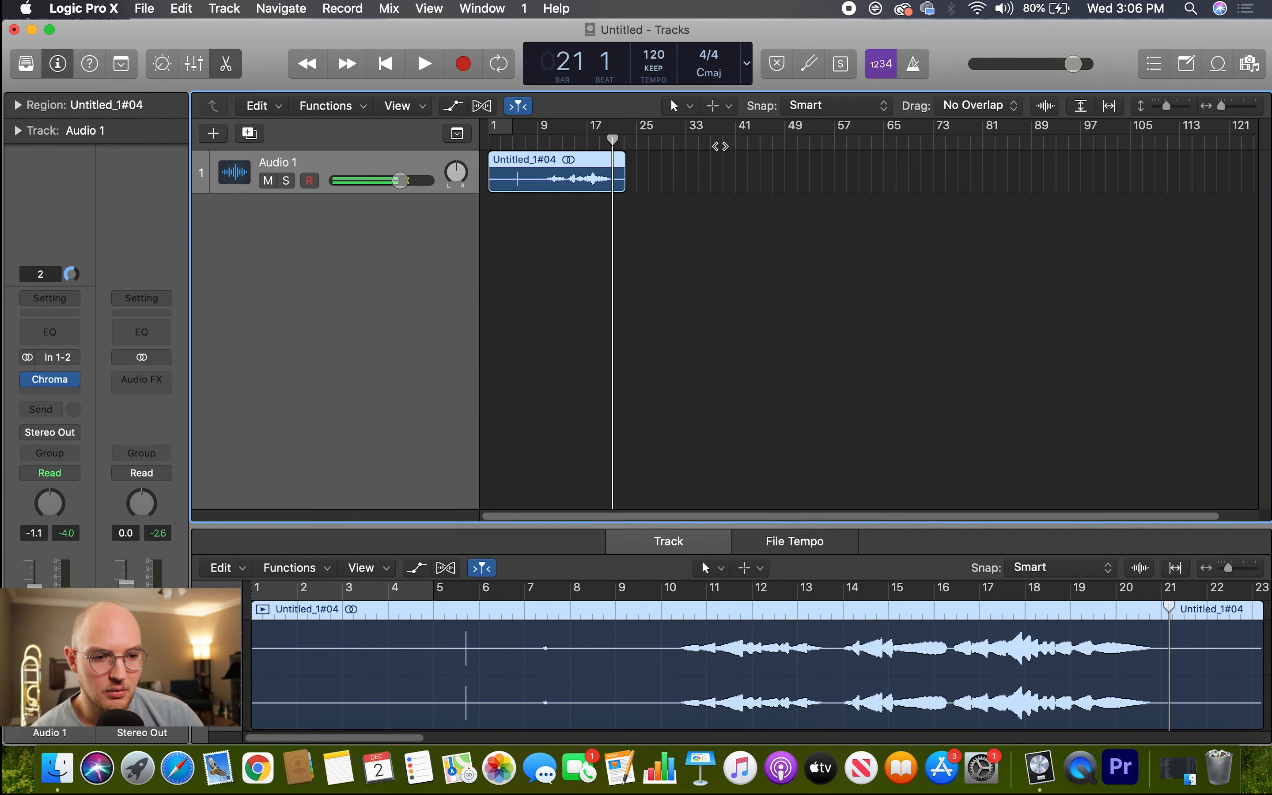
click(152, 9)
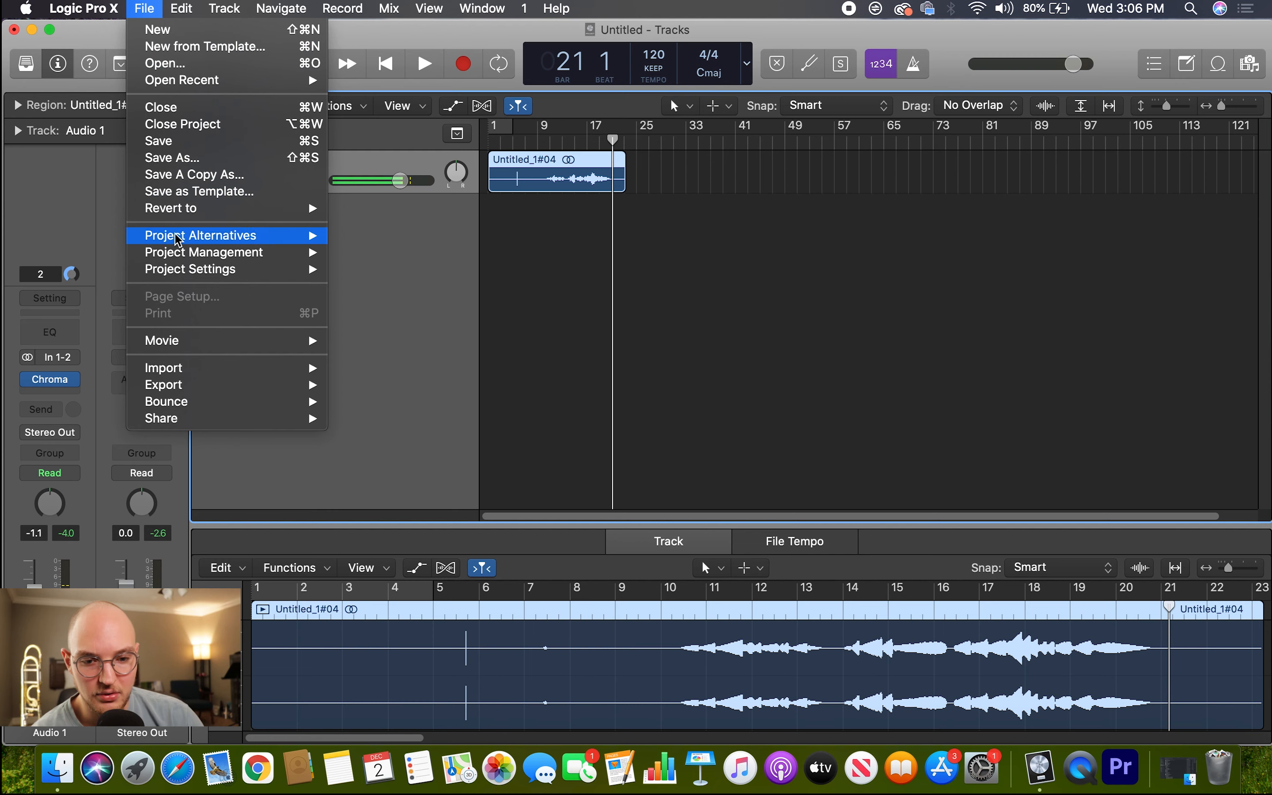
mouse_move(305, 386)
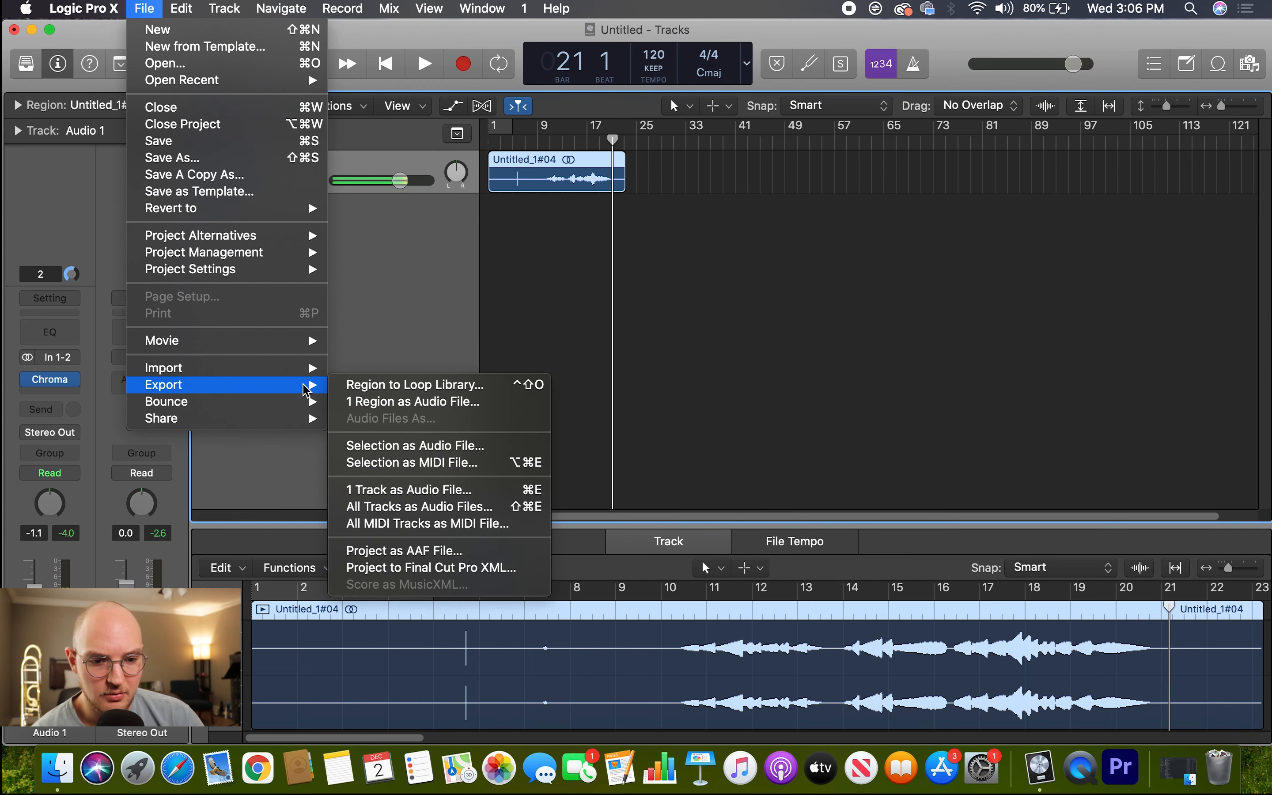
click(443, 451)
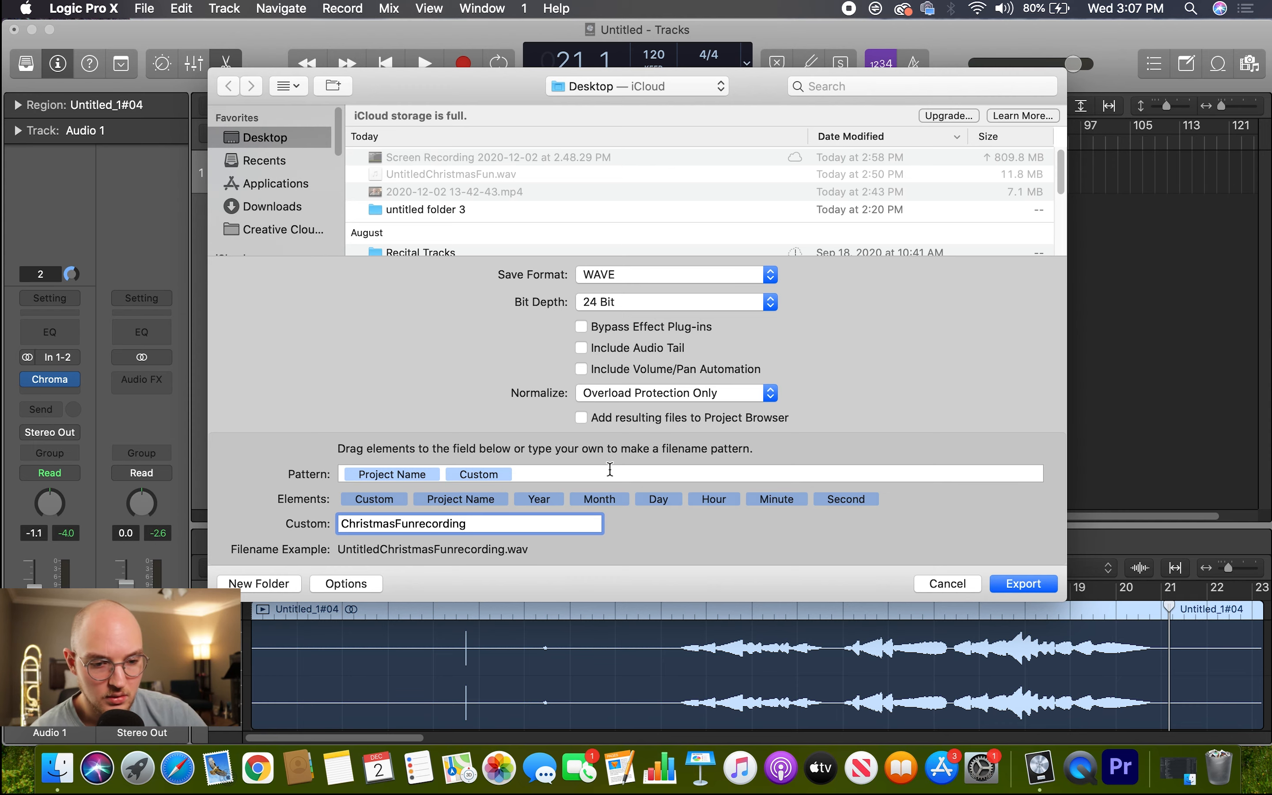
click(1043, 588)
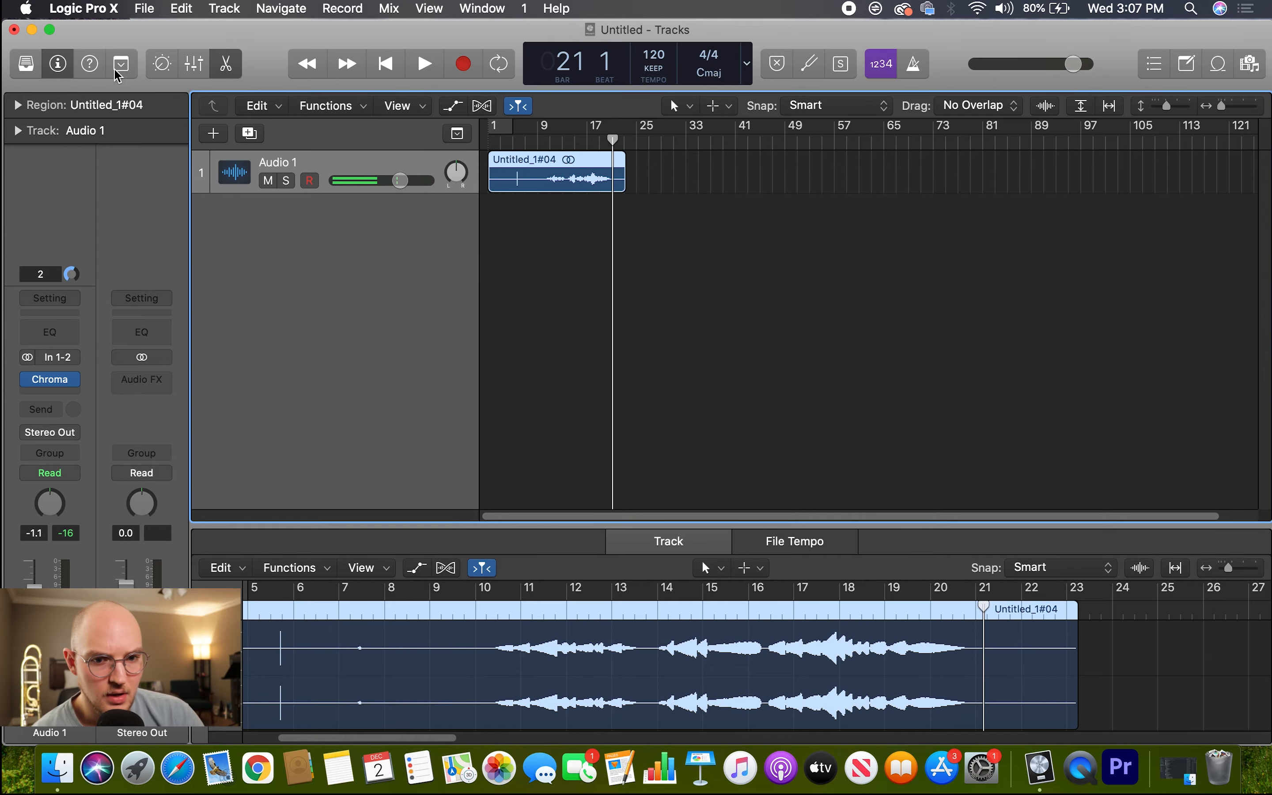
key(super+m)
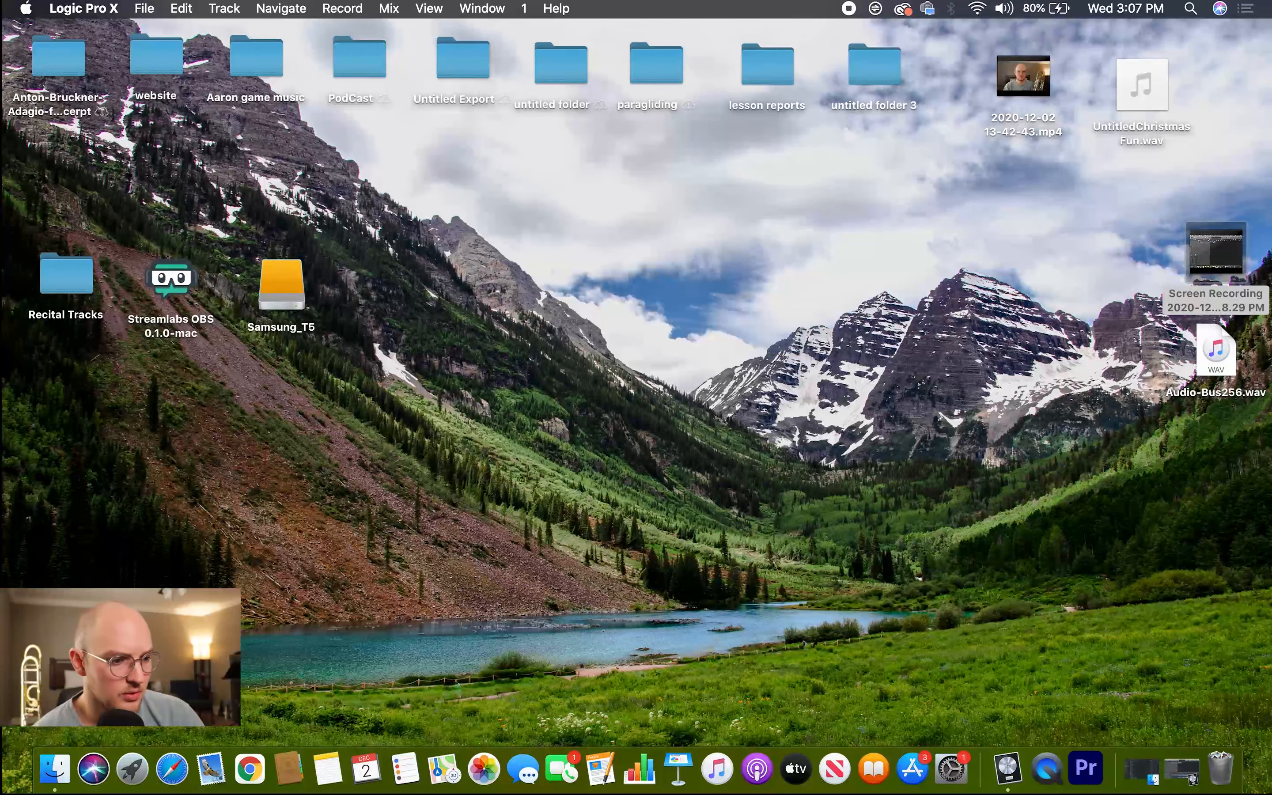
drag(1224, 375, 1040, 249)
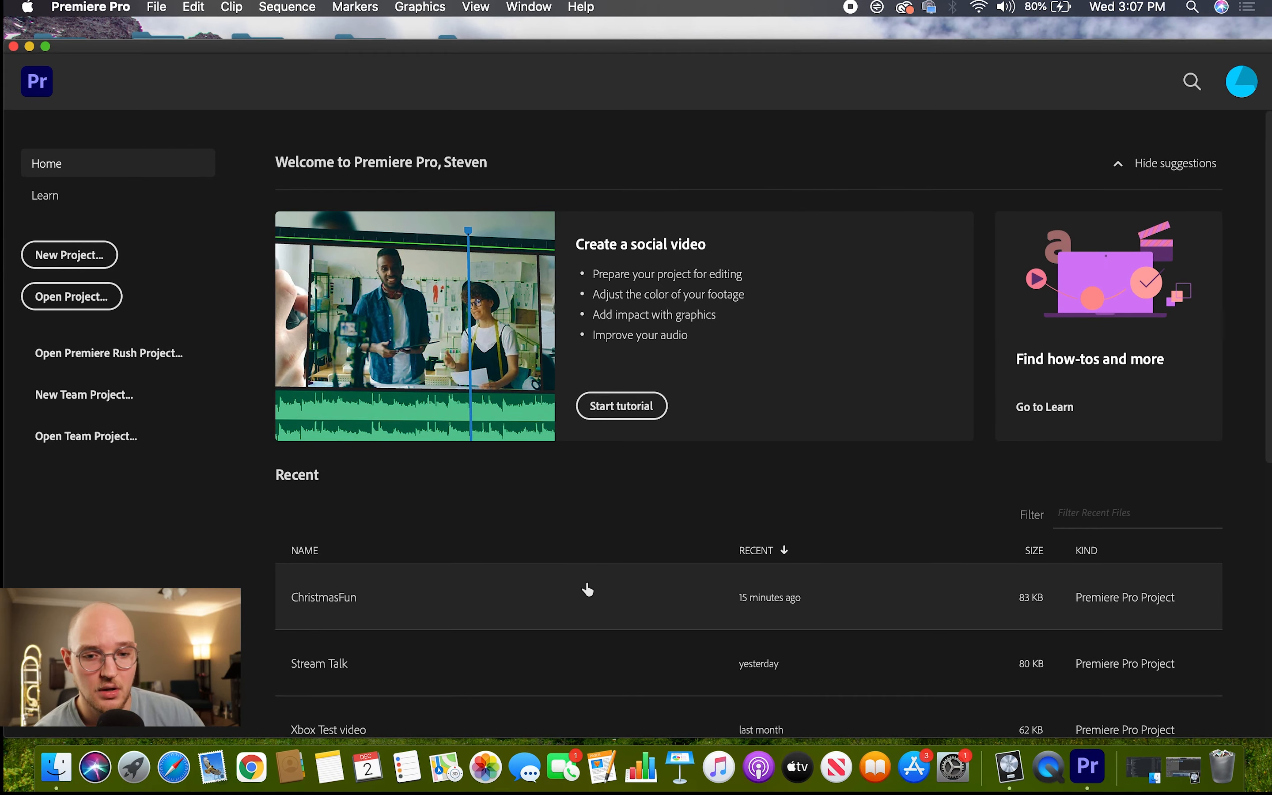
Step: Create a new Premiere Pro project named Christmas Recording with the default settings
click(102, 254)
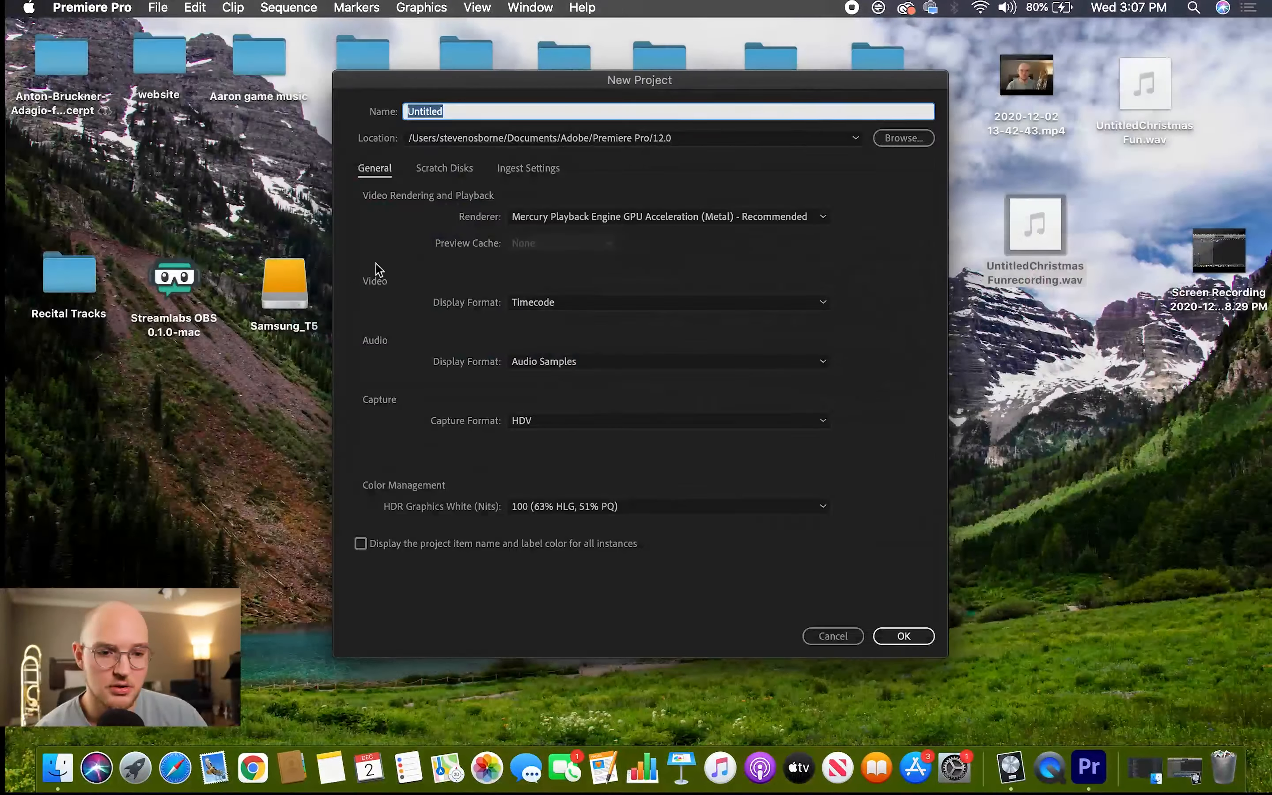
text(Christm)
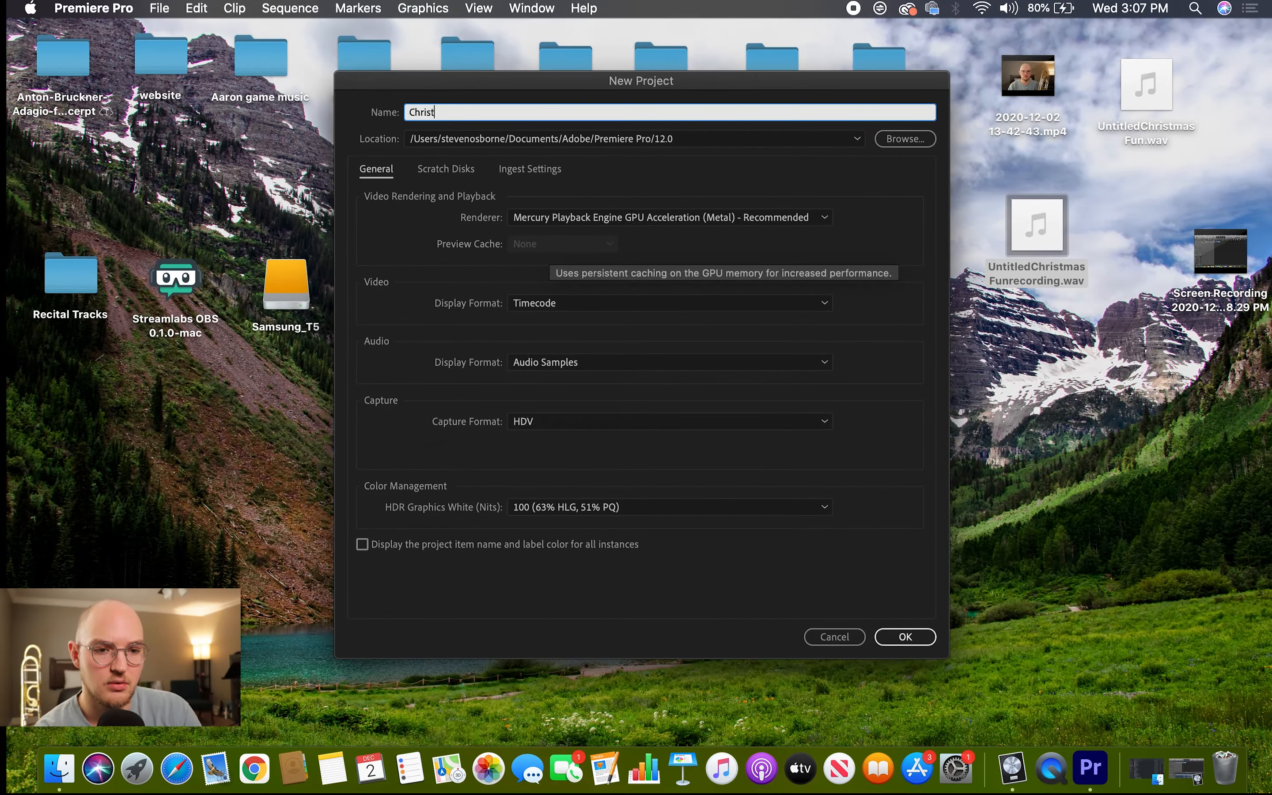
text(as Recording)
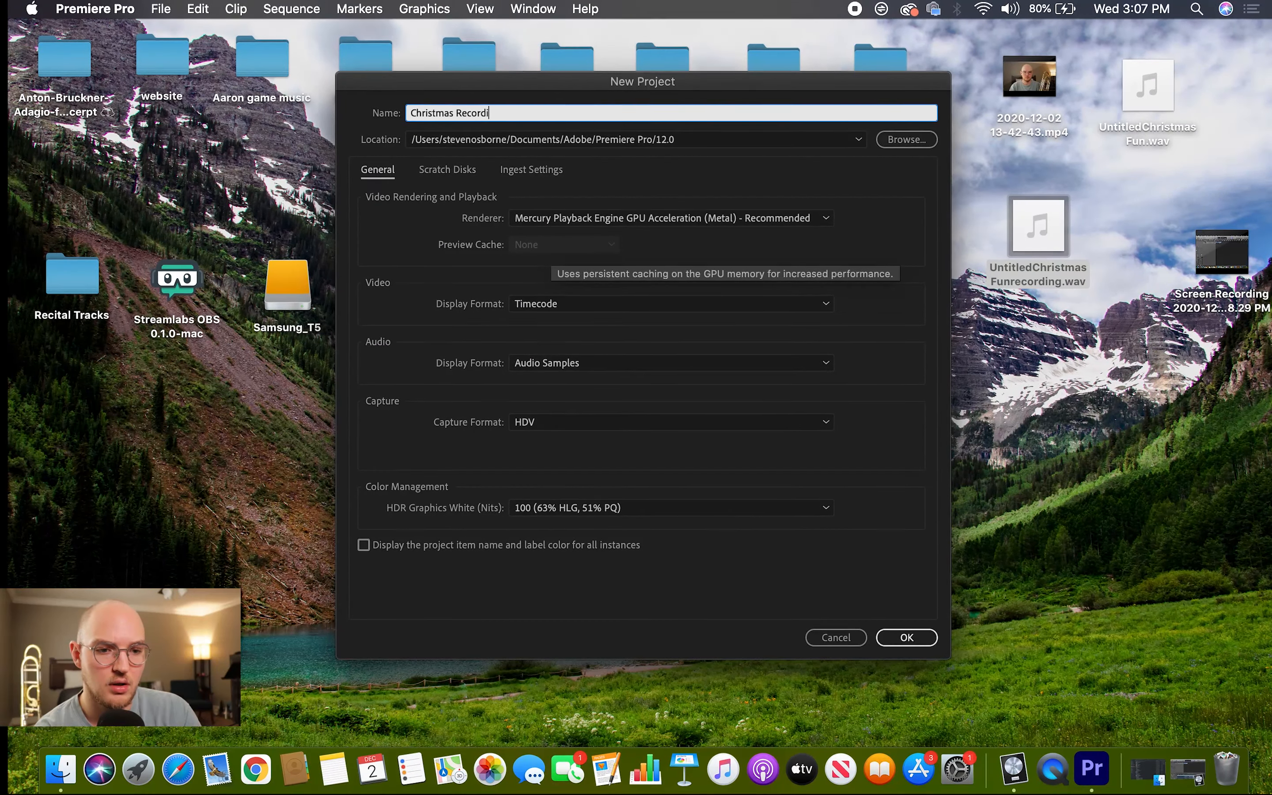
click(921, 640)
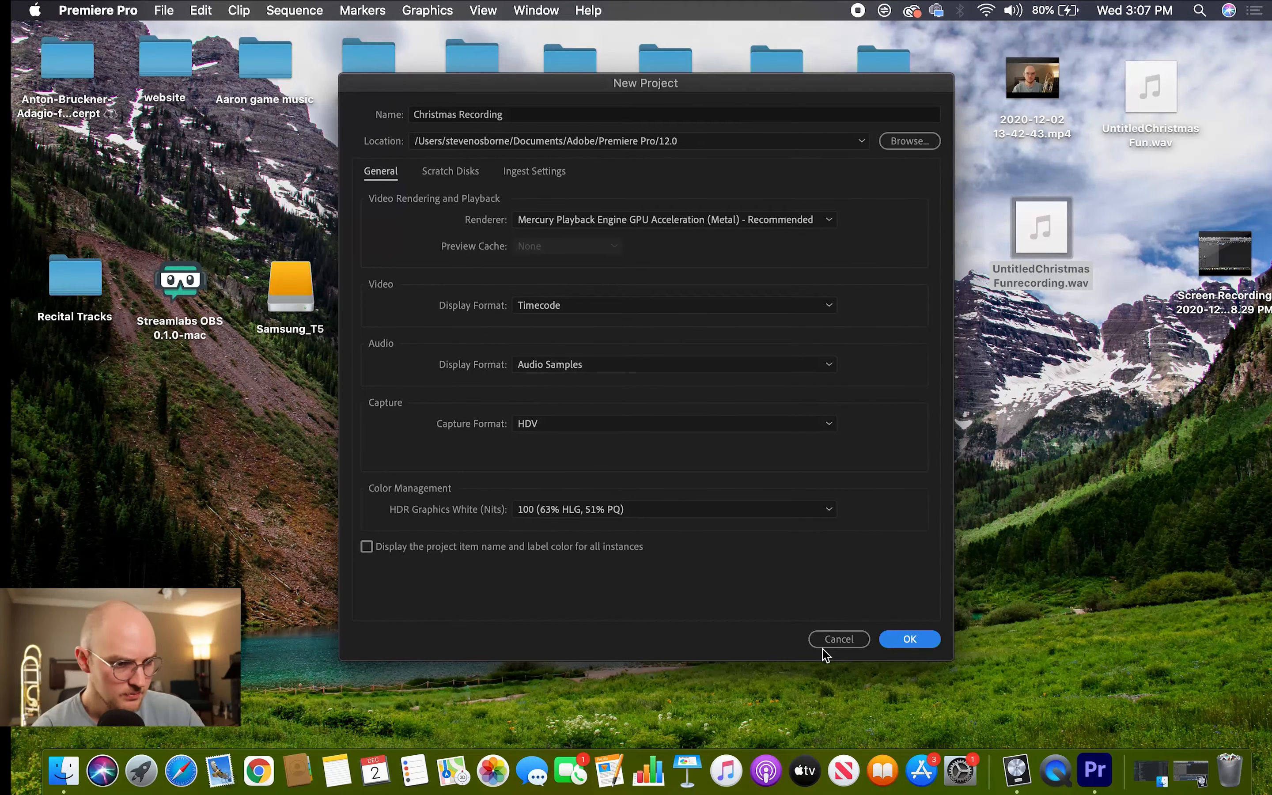
click(917, 643)
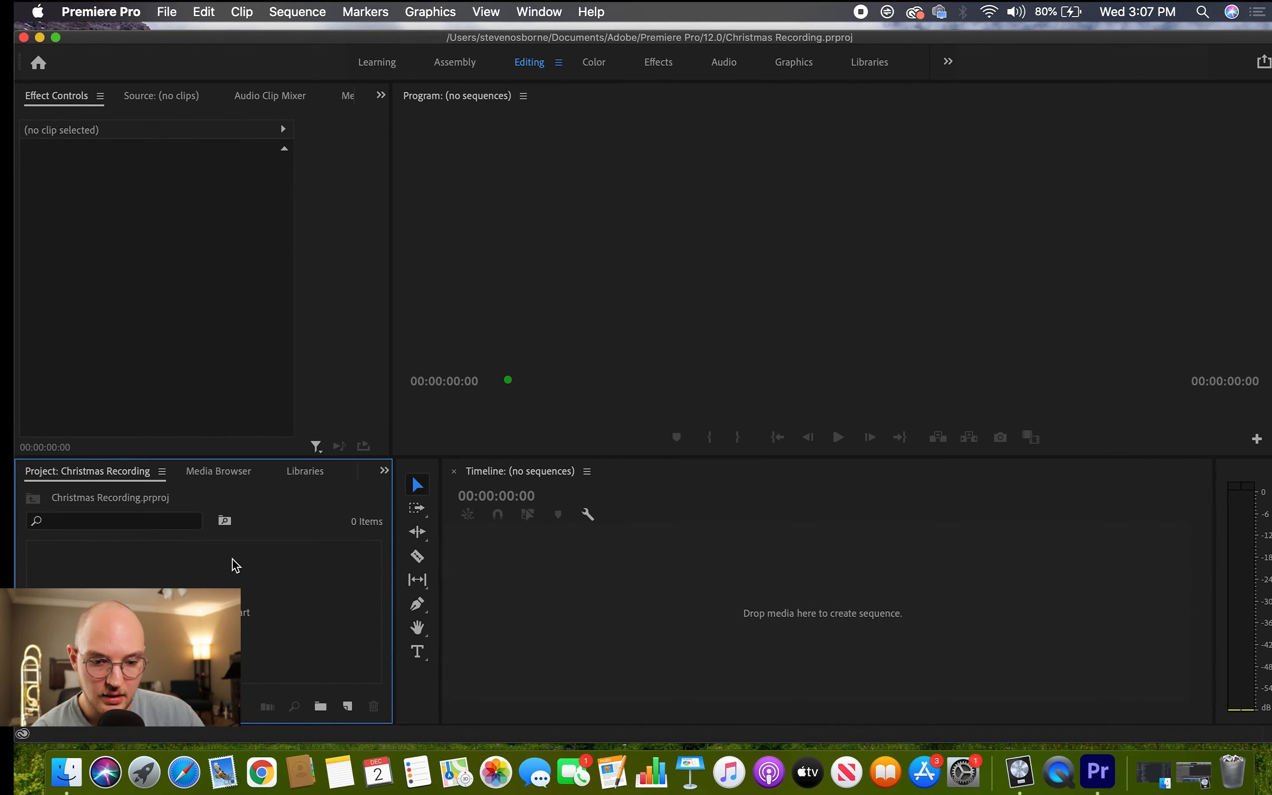
Step: Switch to the Assembly workspace and import UntitledChristmasFunrecording.wav from the Desktop into the project
click(442, 66)
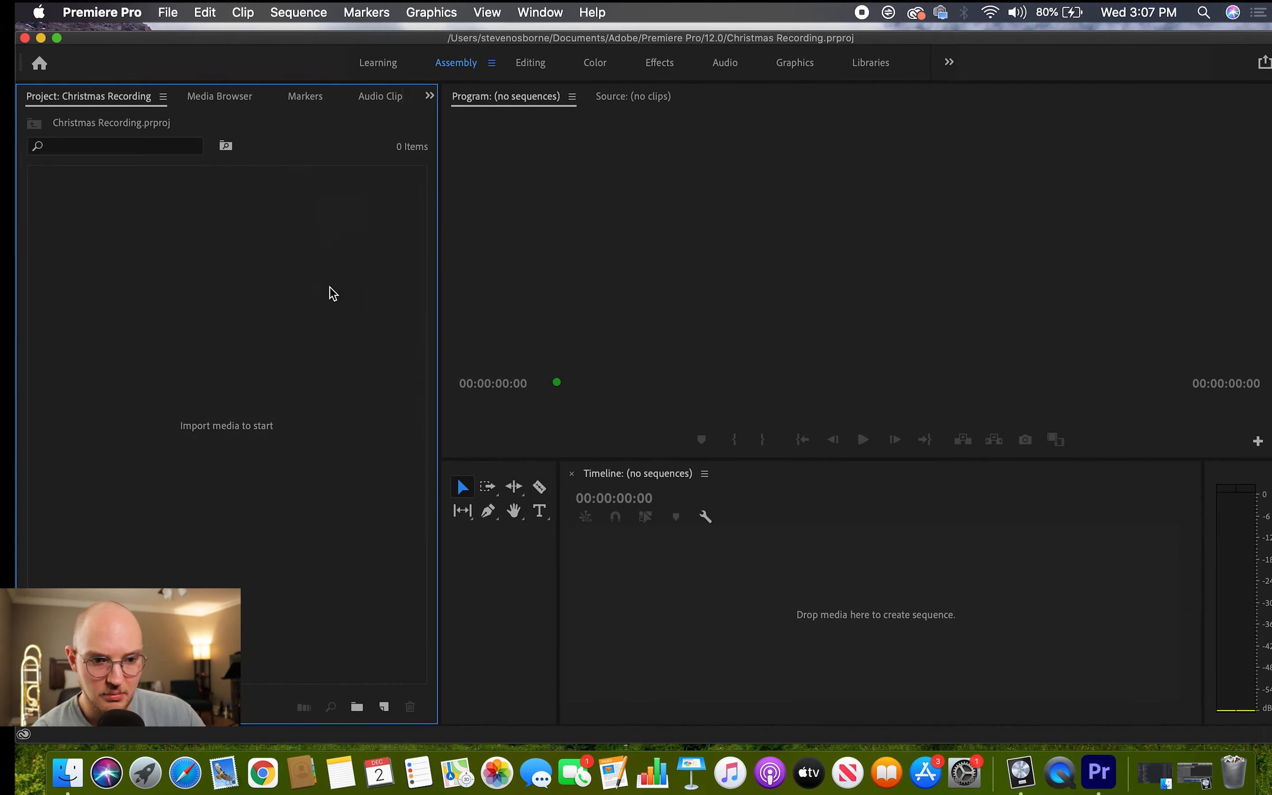
right_click(219, 477)
click(261, 539)
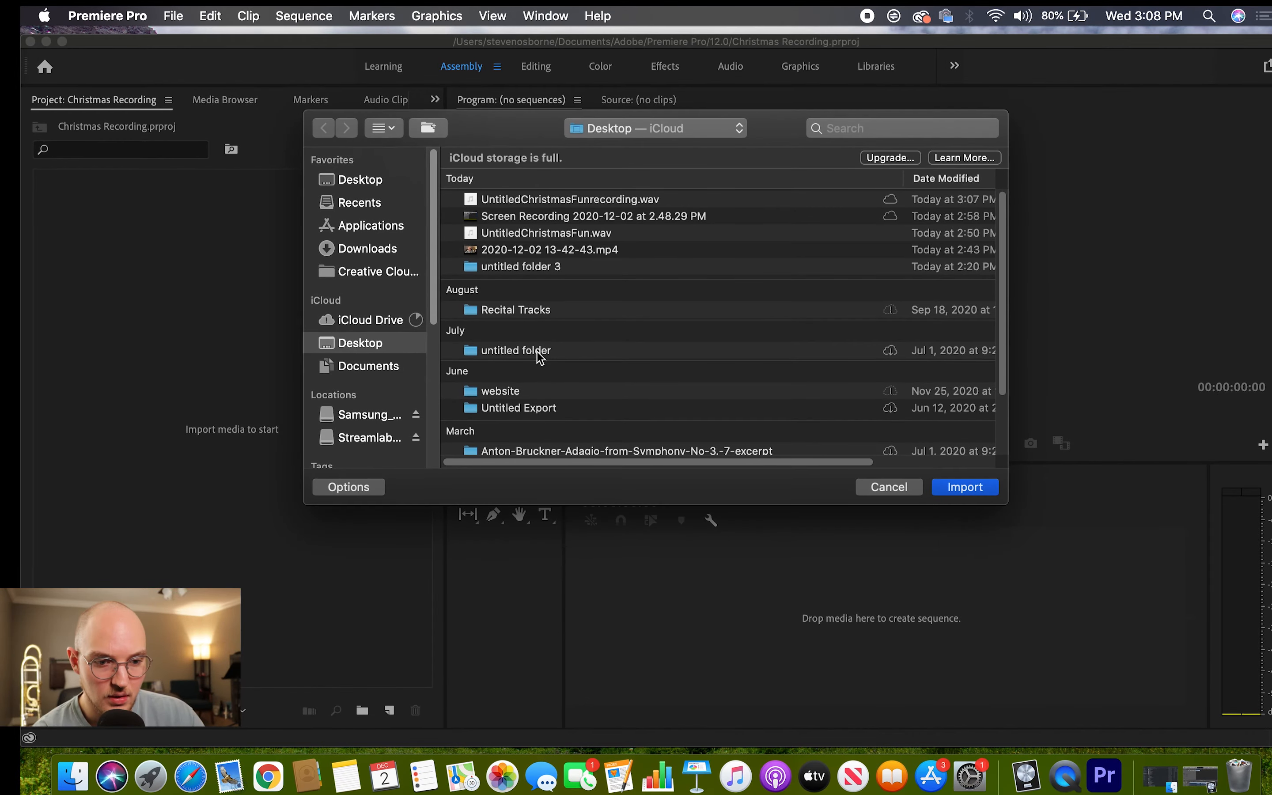
click(532, 200)
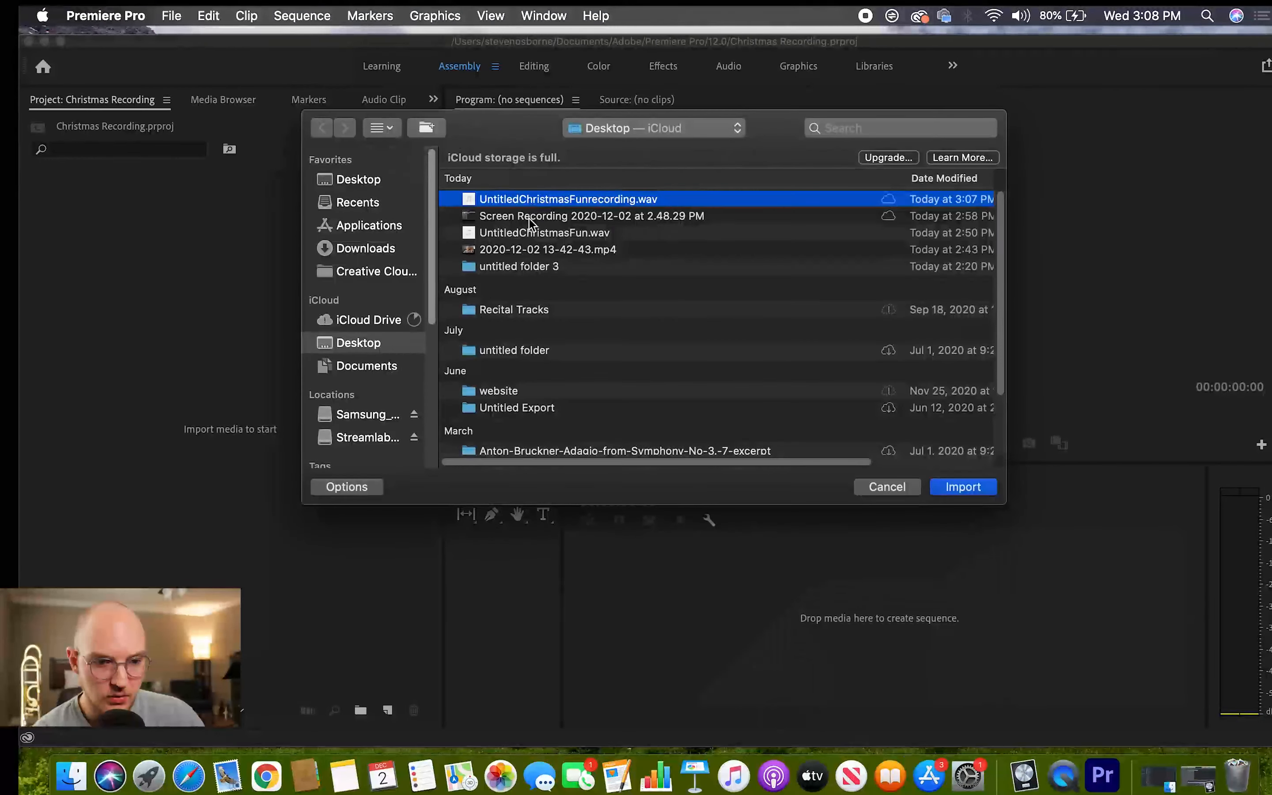
click(530, 221)
click(531, 200)
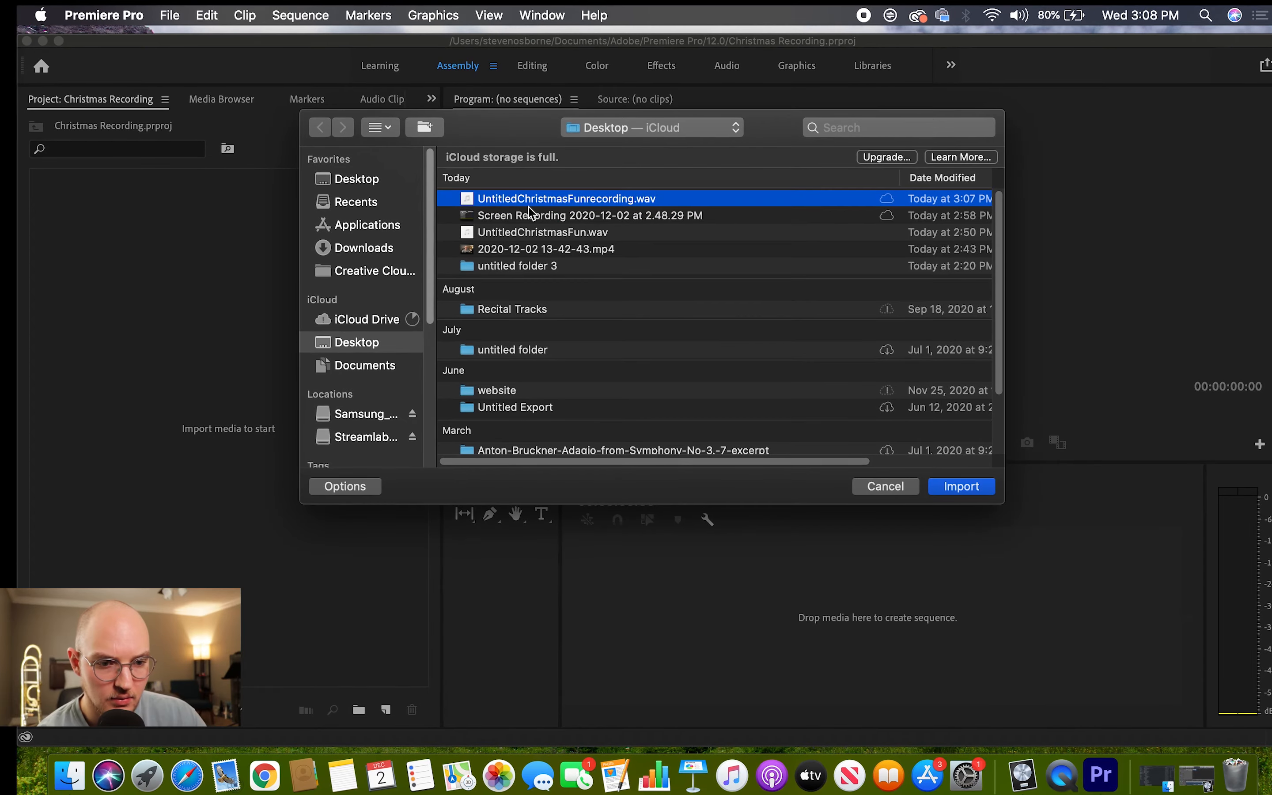
click(982, 486)
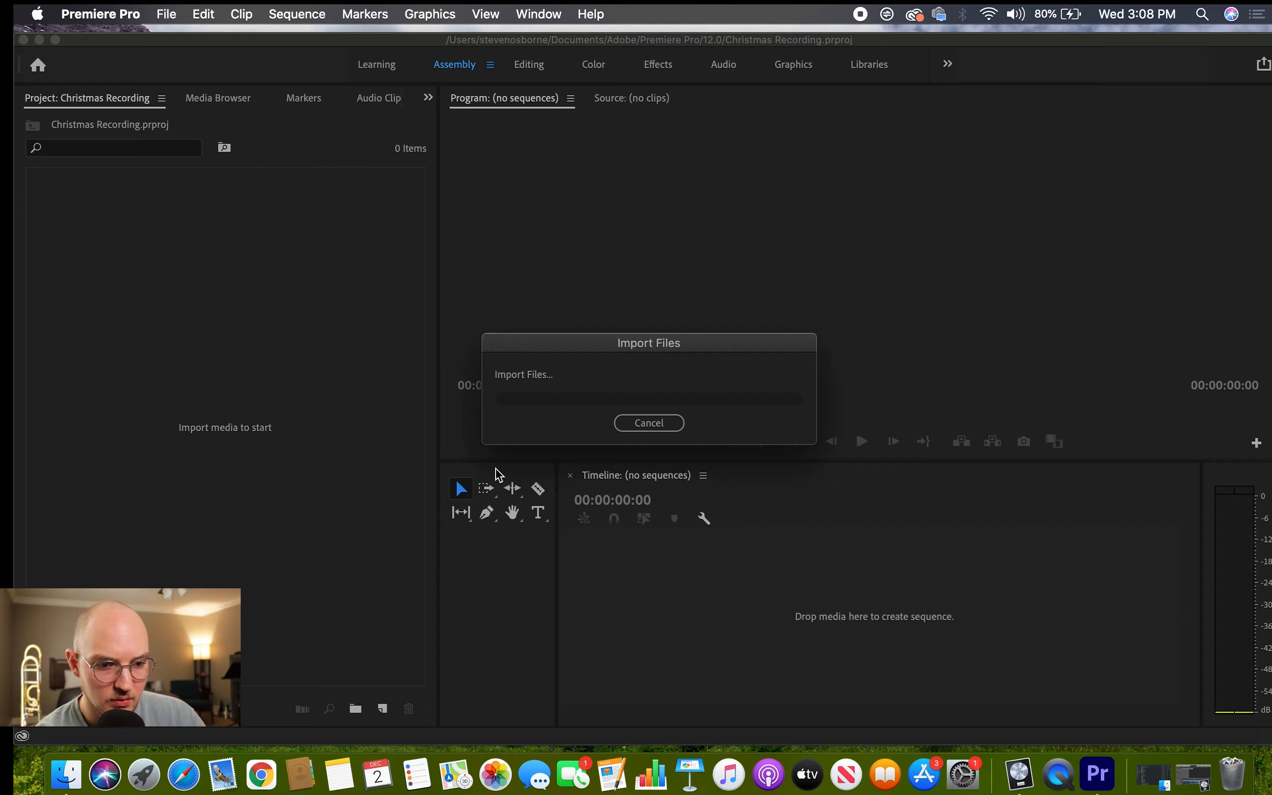
right_click(191, 403)
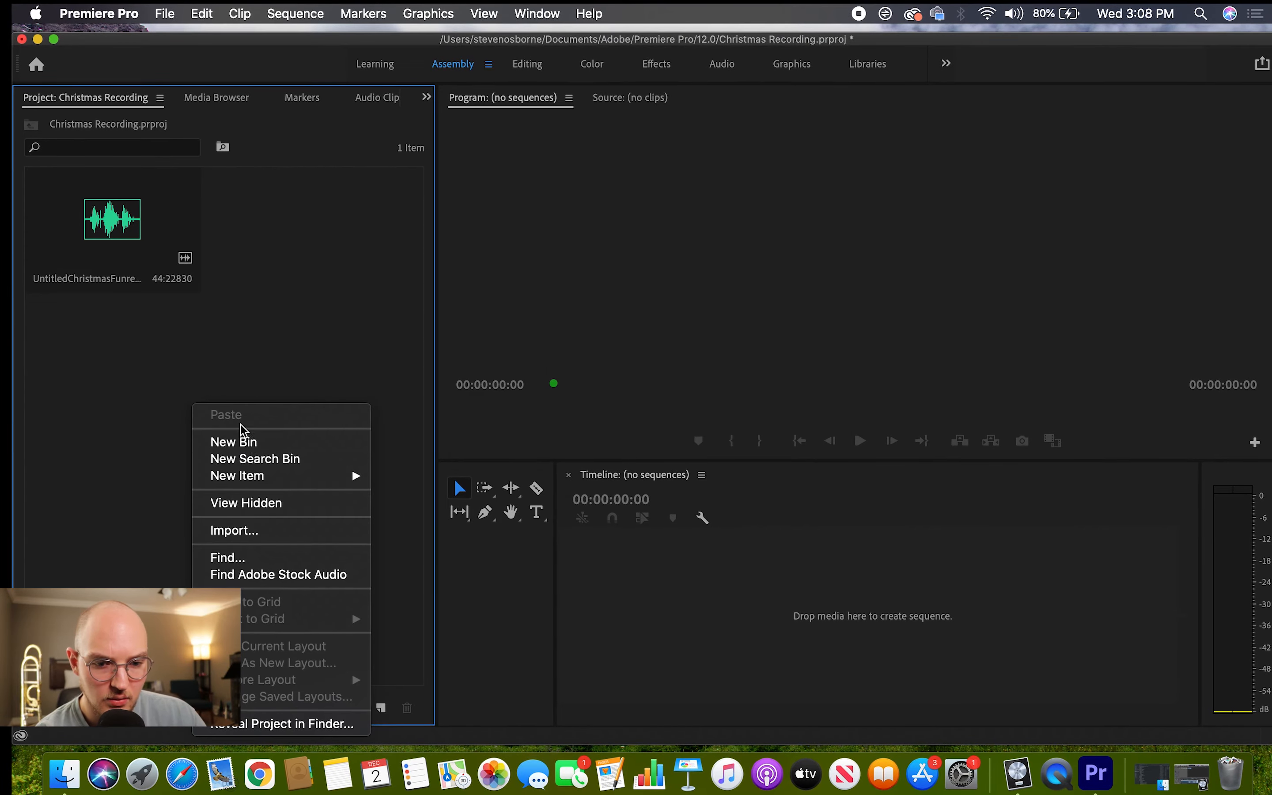
click(261, 530)
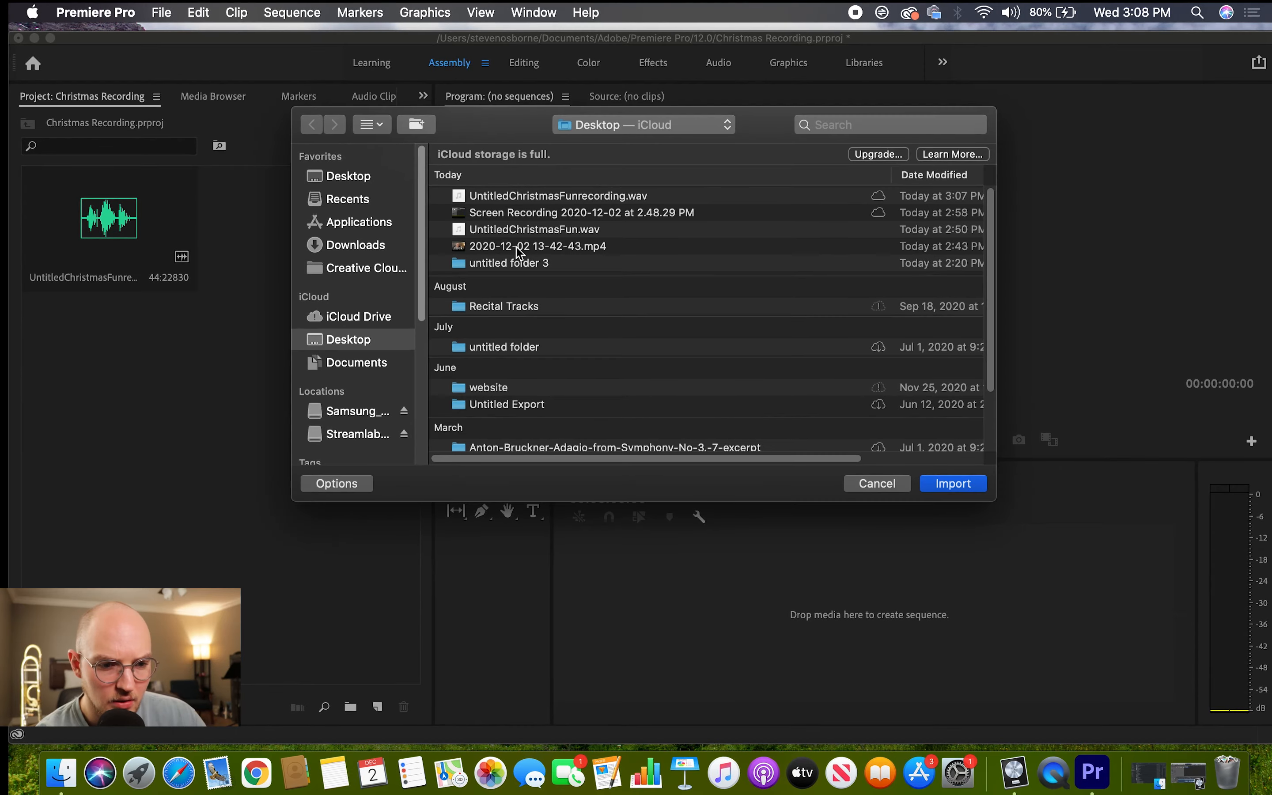
double_click(520, 251)
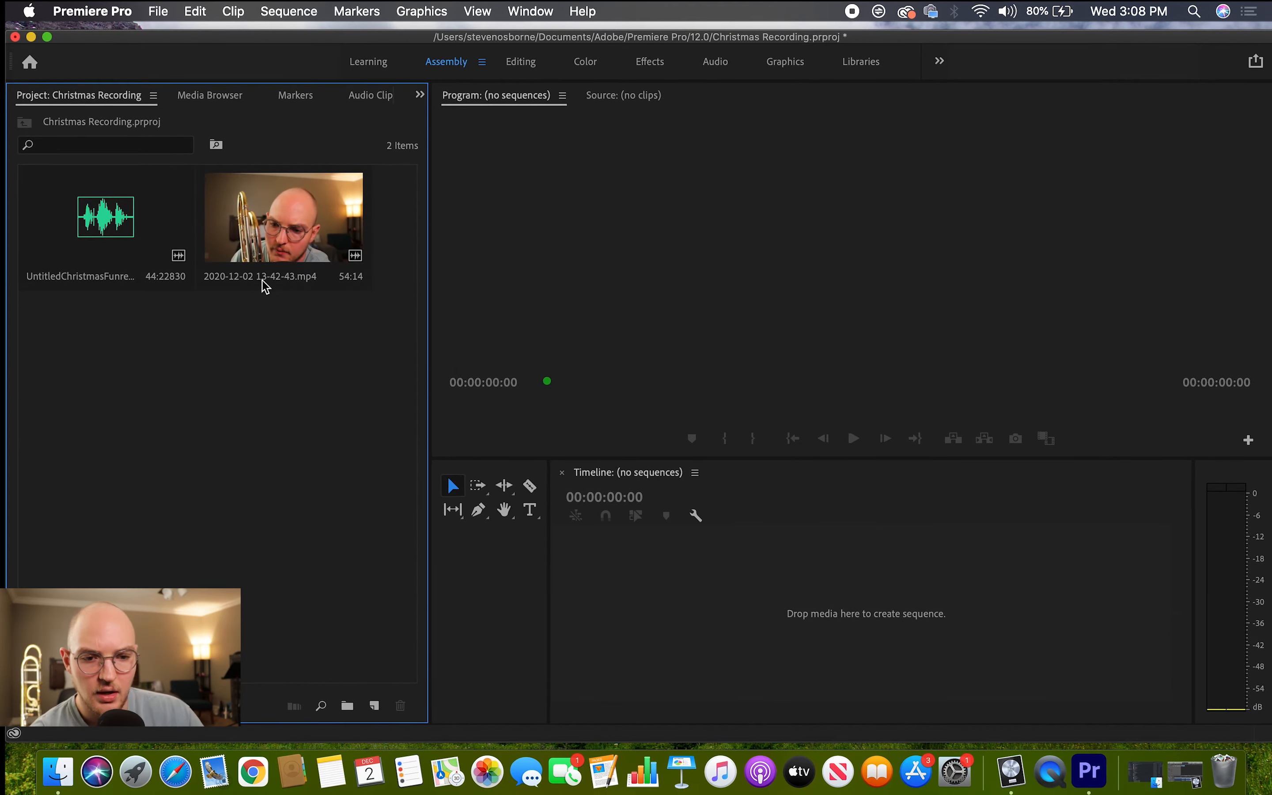
Step: Create a sequence from the imported video and place the WAV recording at its start on audio track A2
drag(273, 243, 649, 578)
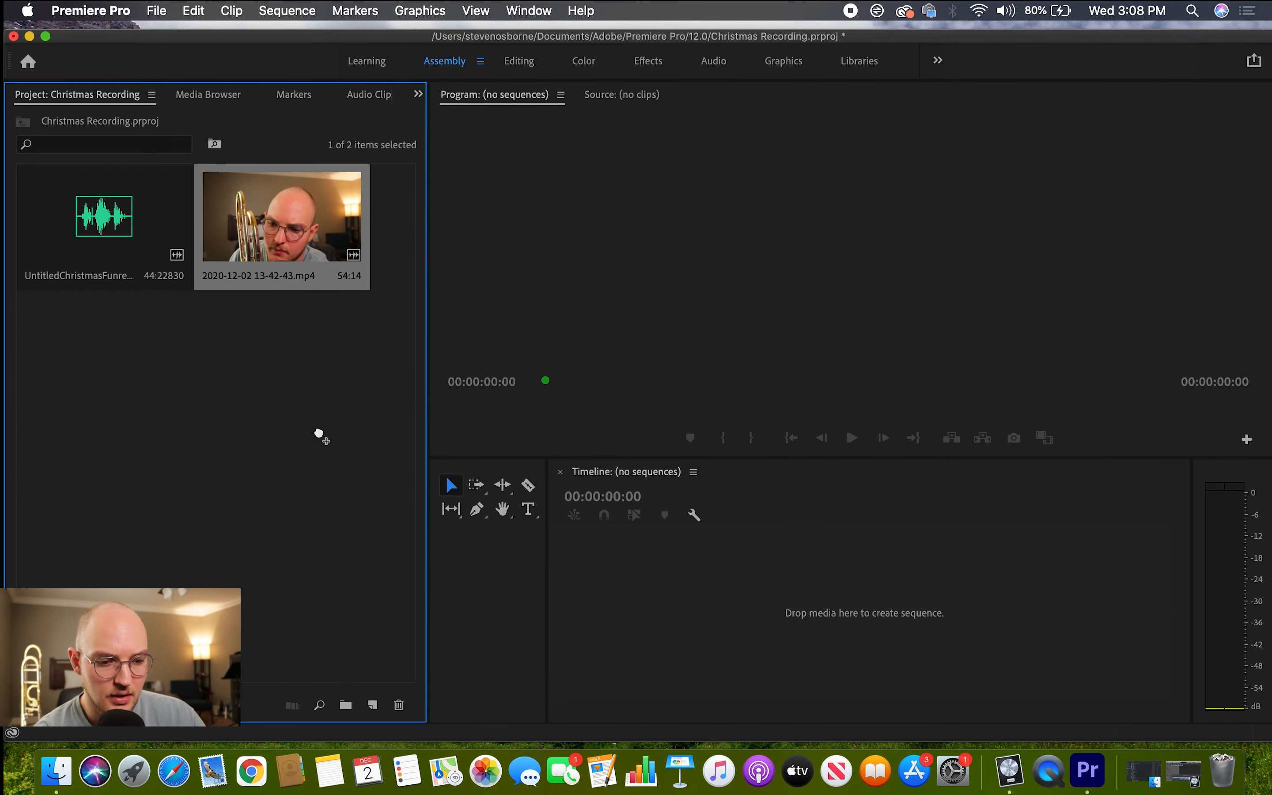
click(88, 216)
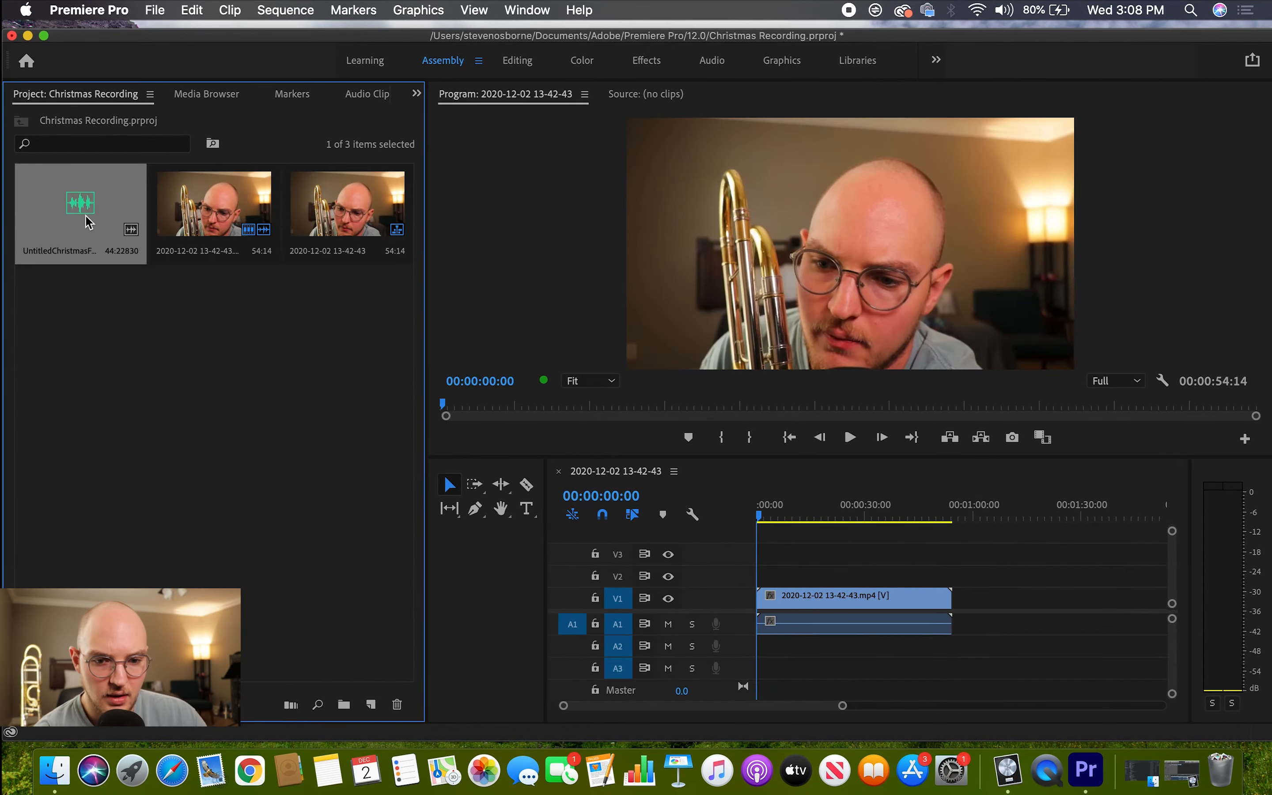
drag(459, 664, 758, 651)
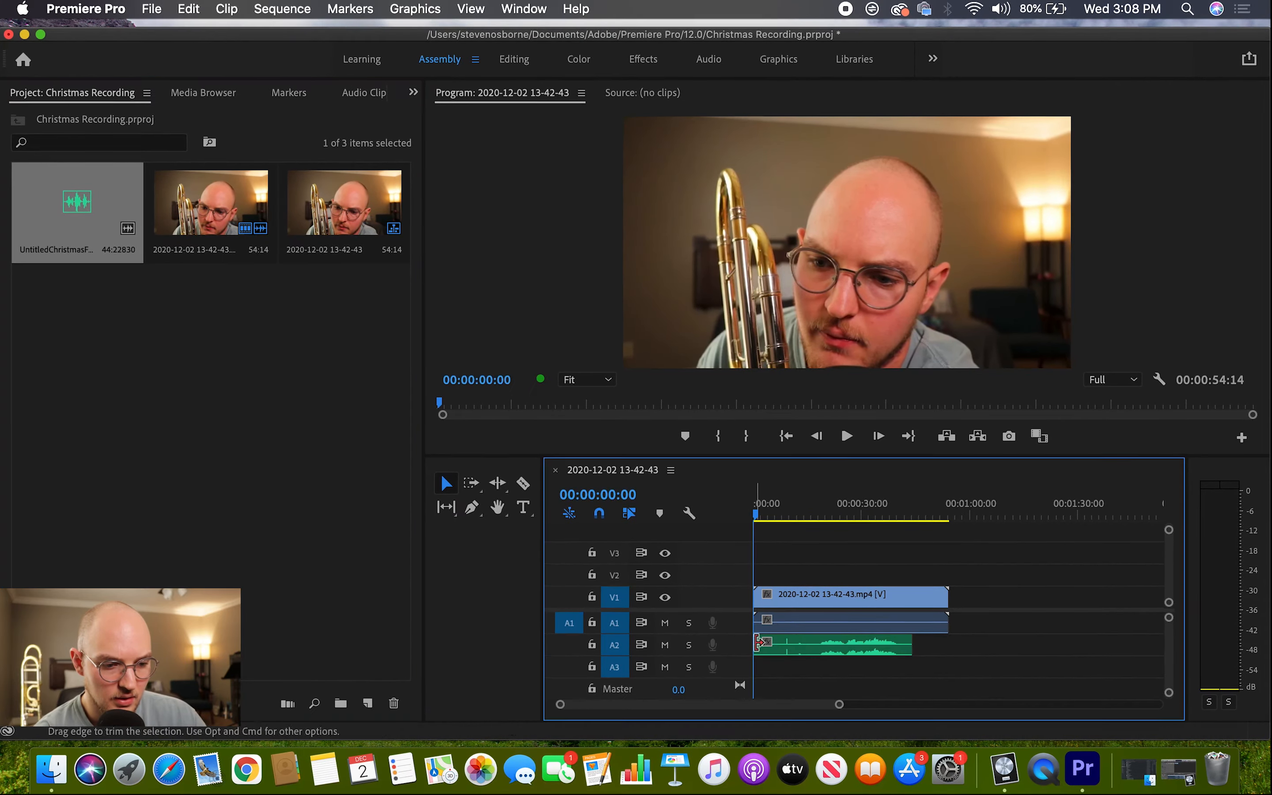
Step: Unlink the video from its camera audio and move the WAV recording onto track A1, overwriting the start of the camera audio
right_click(796, 626)
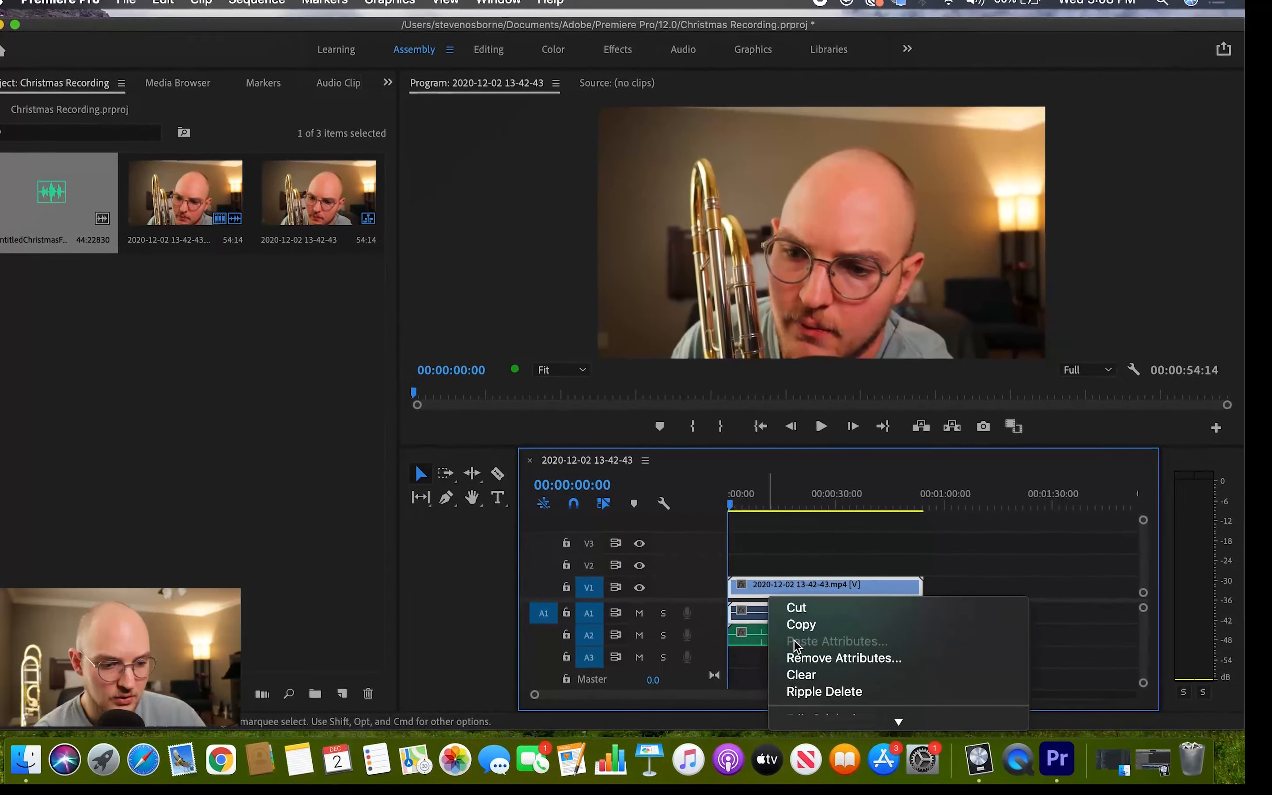
click(837, 569)
drag(792, 629, 793, 610)
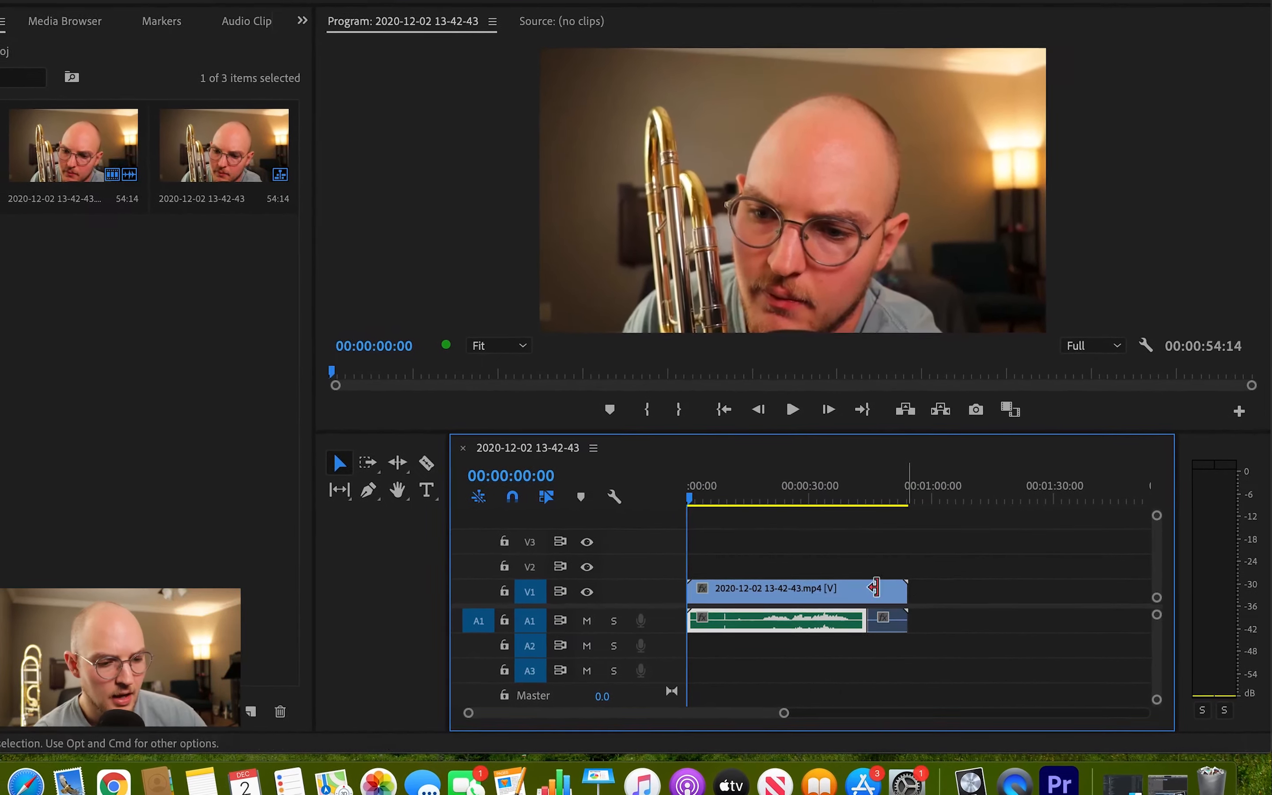
Step: Place the playhead on the hand clap at 00:00:07:10 and shift the WAV clip so its clap spike roughly meets it
mouse_move(676, 499)
mouse_down()
mouse_move(705, 498)
mouse_move(679, 494)
mouse_up()
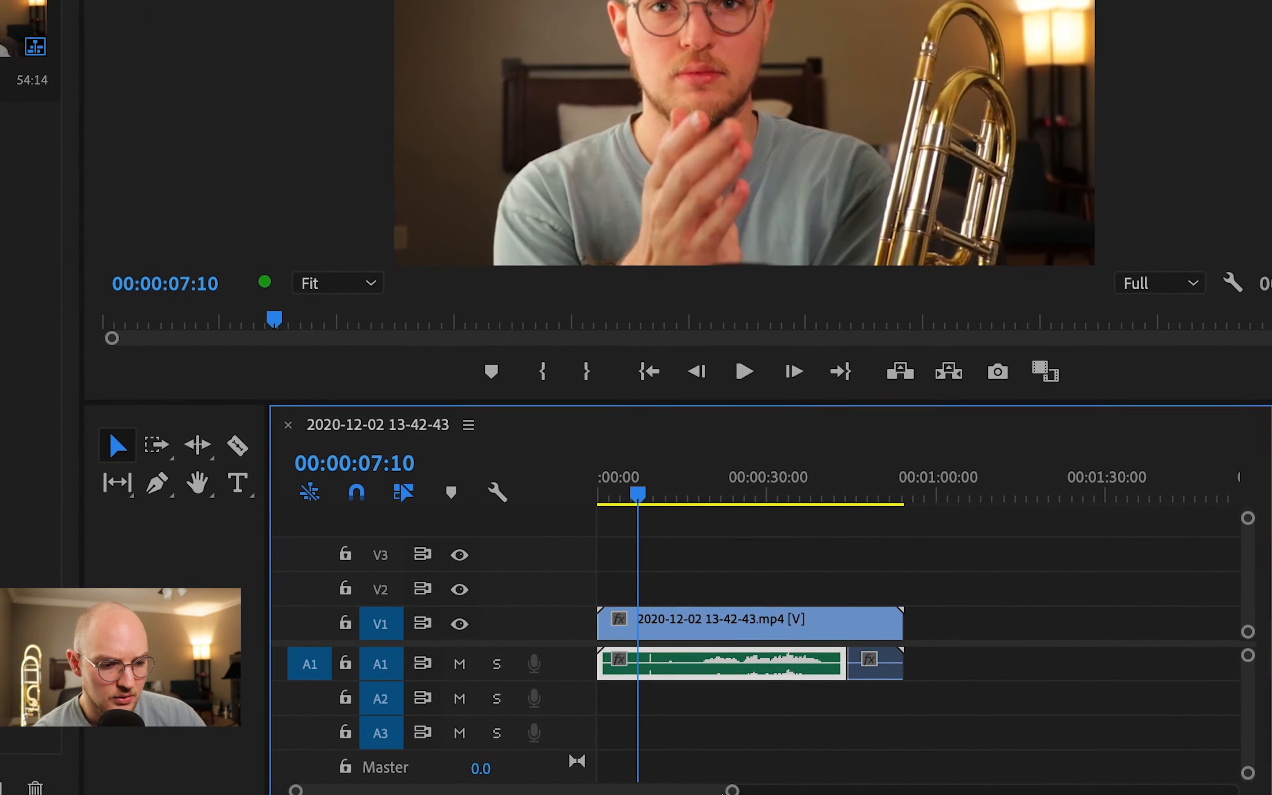
drag(735, 787, 398, 787)
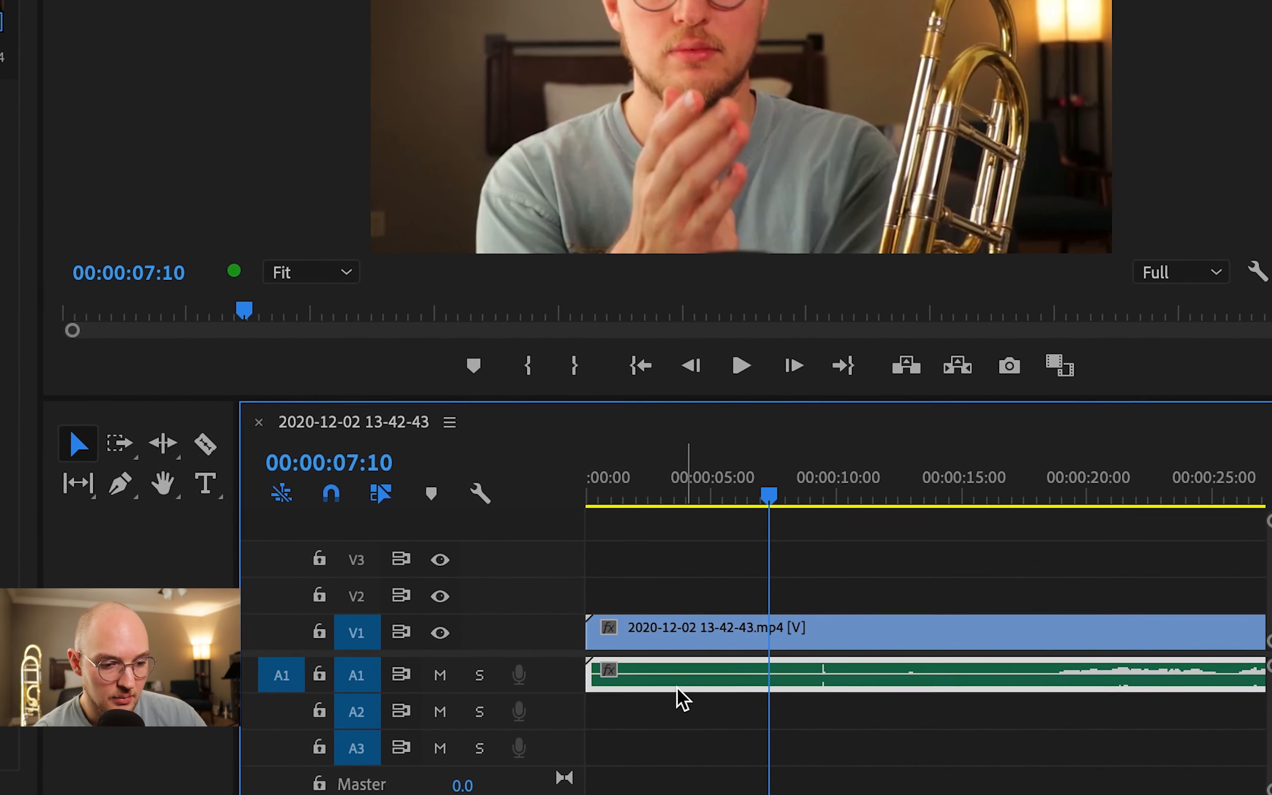
drag(601, 680, 732, 678)
drag(882, 681, 832, 683)
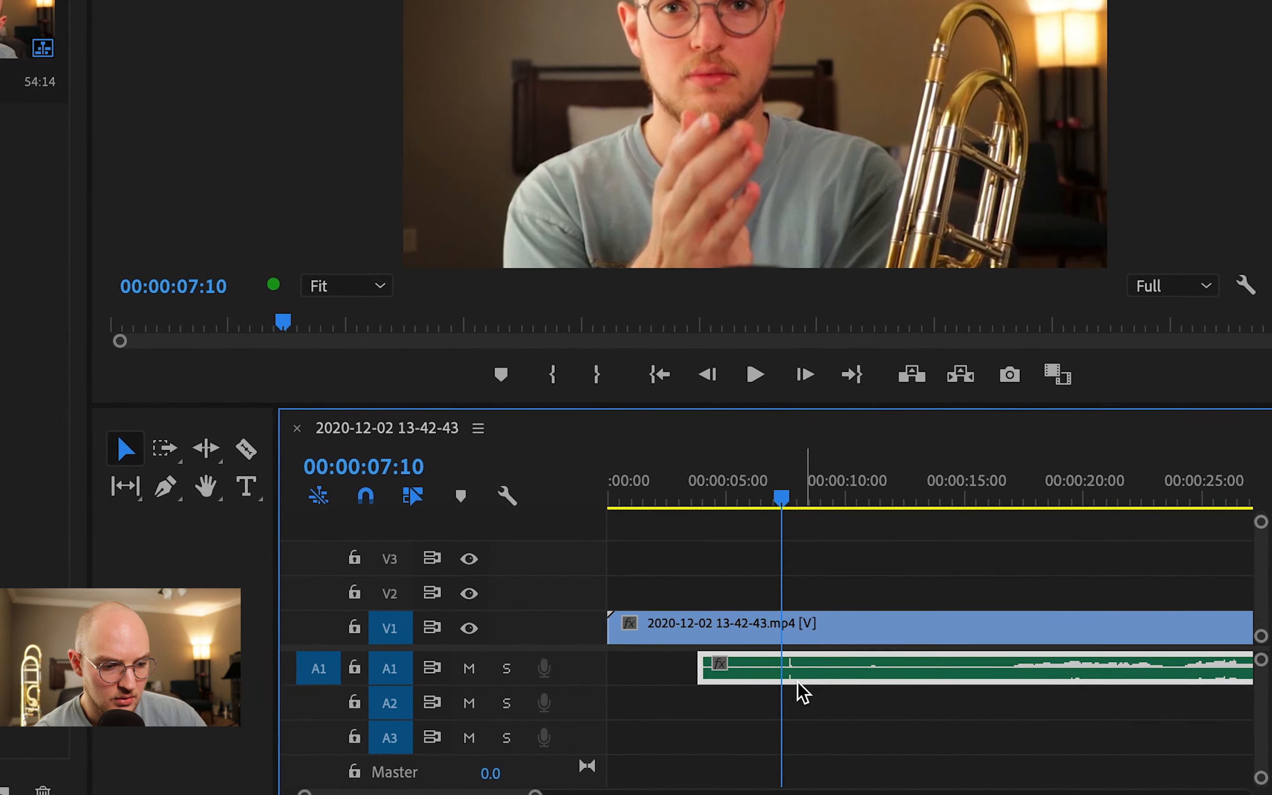
Step: Fine-tune the WAV clip's position on A1 so its clap spike lines up with the clap frame at 00:00:07:10
drag(543, 792, 441, 792)
mouse_move(1034, 677)
mouse_down()
mouse_move(1014, 680)
mouse_move(1025, 679)
mouse_up()
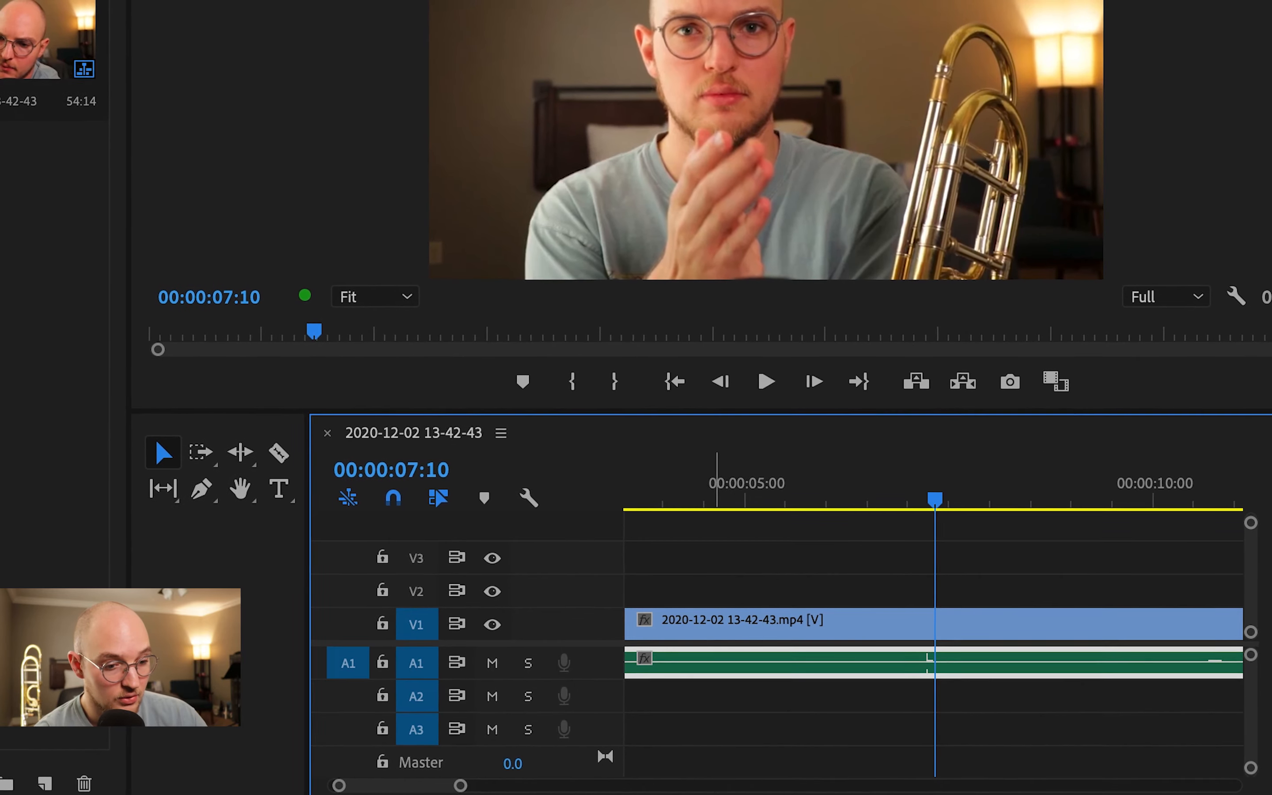
drag(458, 786, 444, 787)
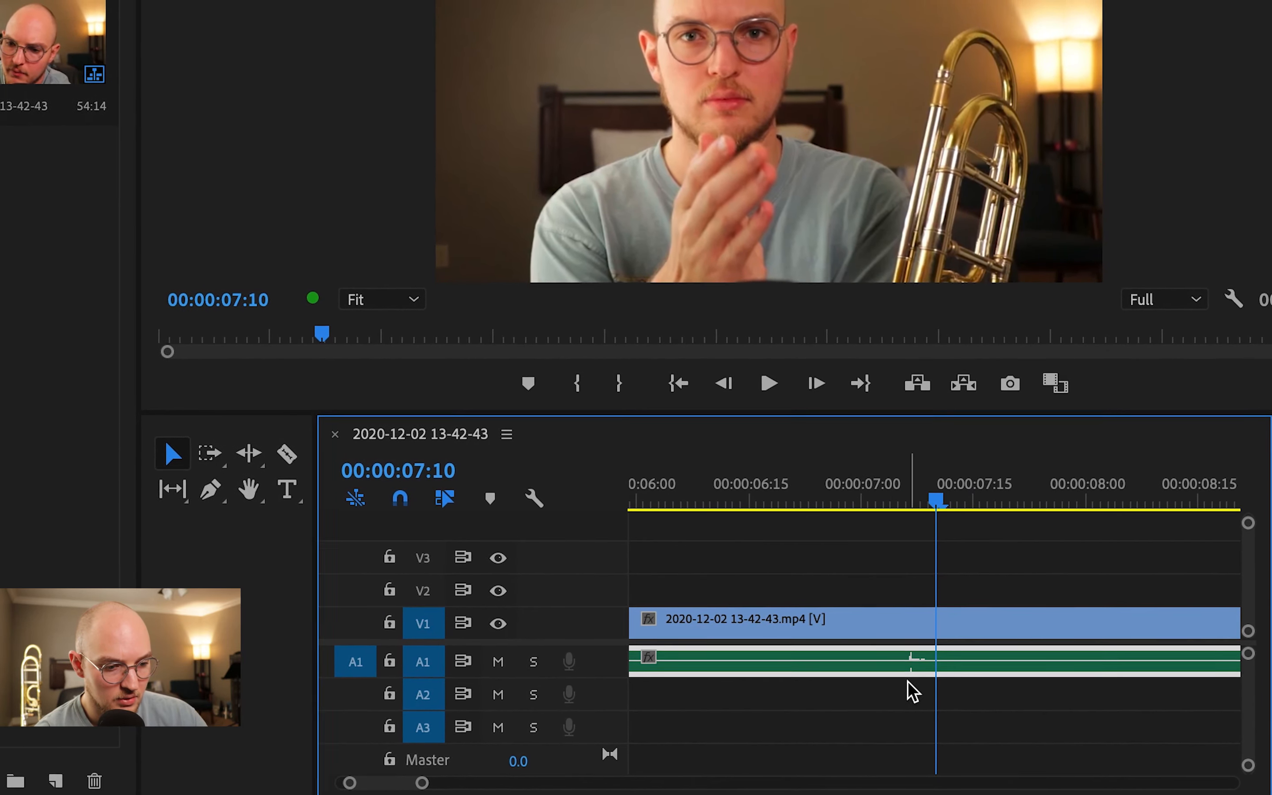
drag(906, 672, 940, 663)
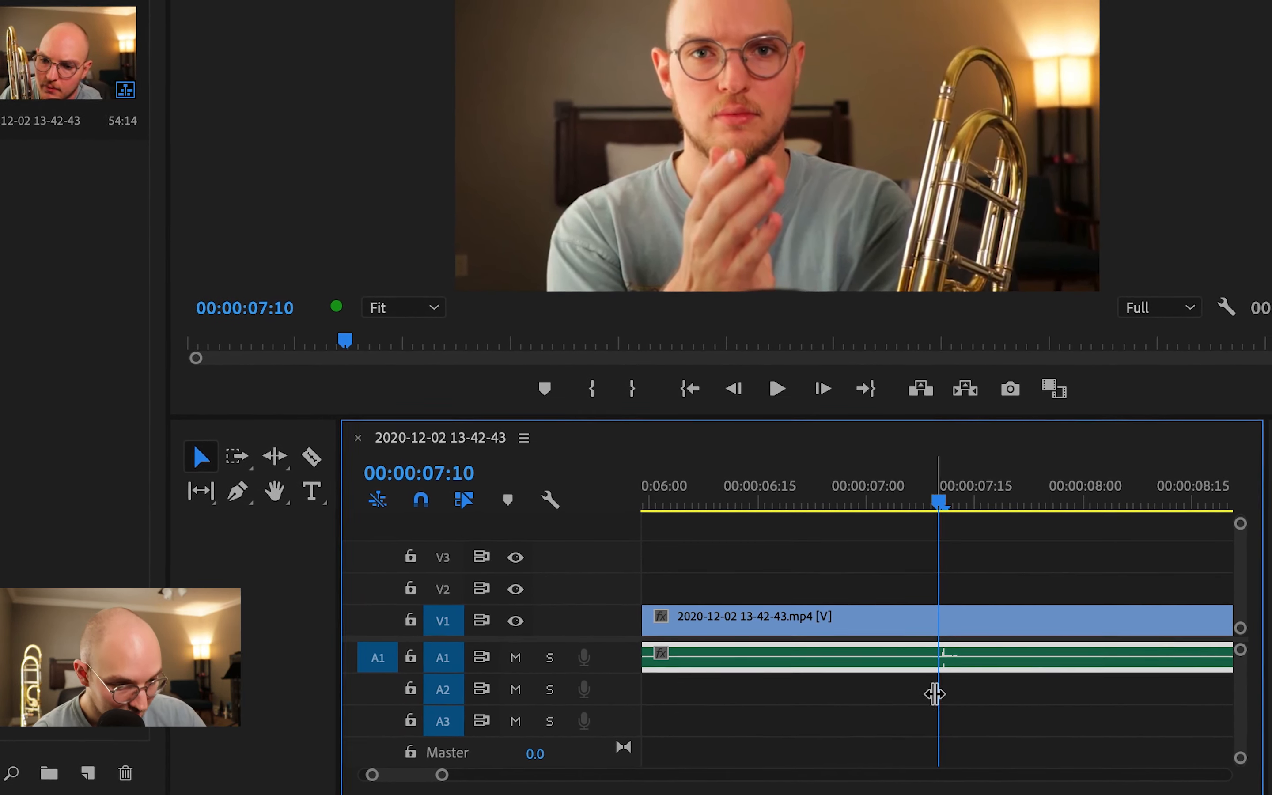
drag(447, 776, 425, 772)
drag(1019, 668, 999, 673)
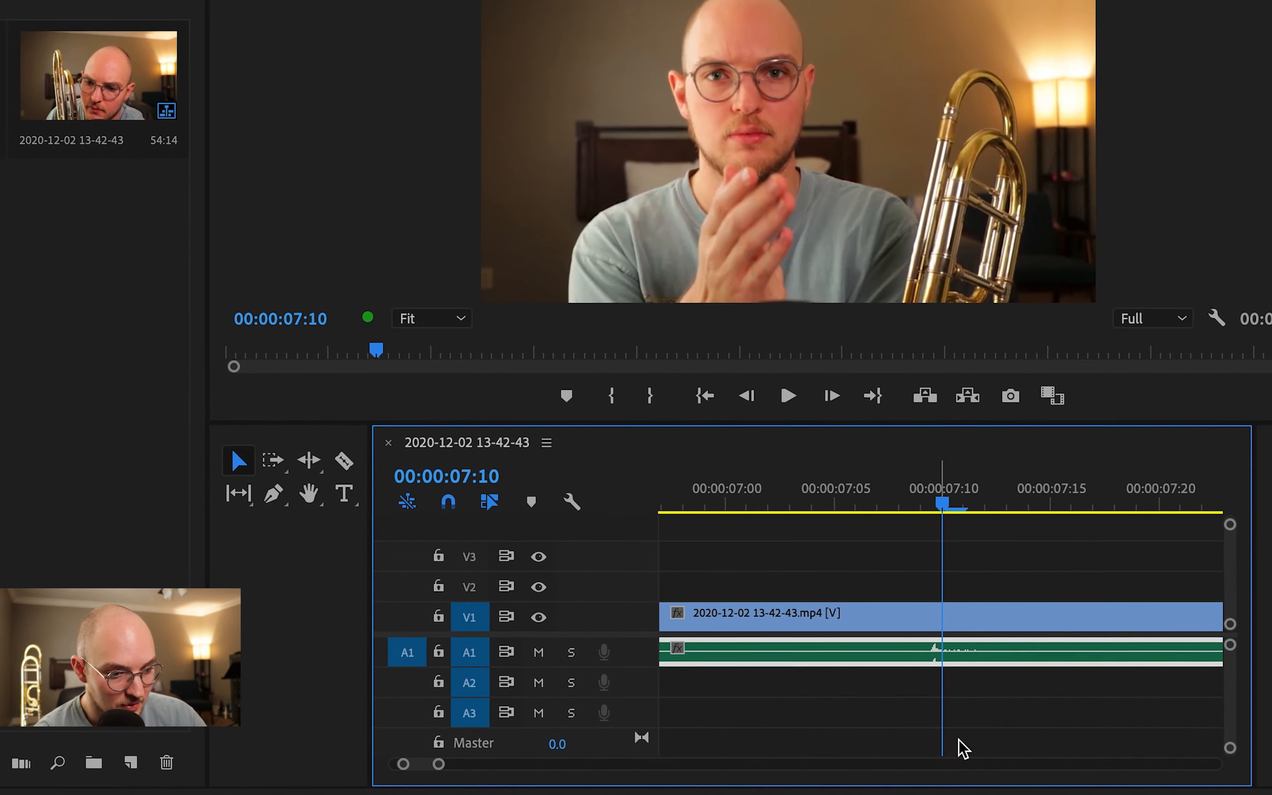
Step: Compare the clap spike with the frame at 00:00:07:09 and play the sequence from just before the clap to check the sync
click(920, 513)
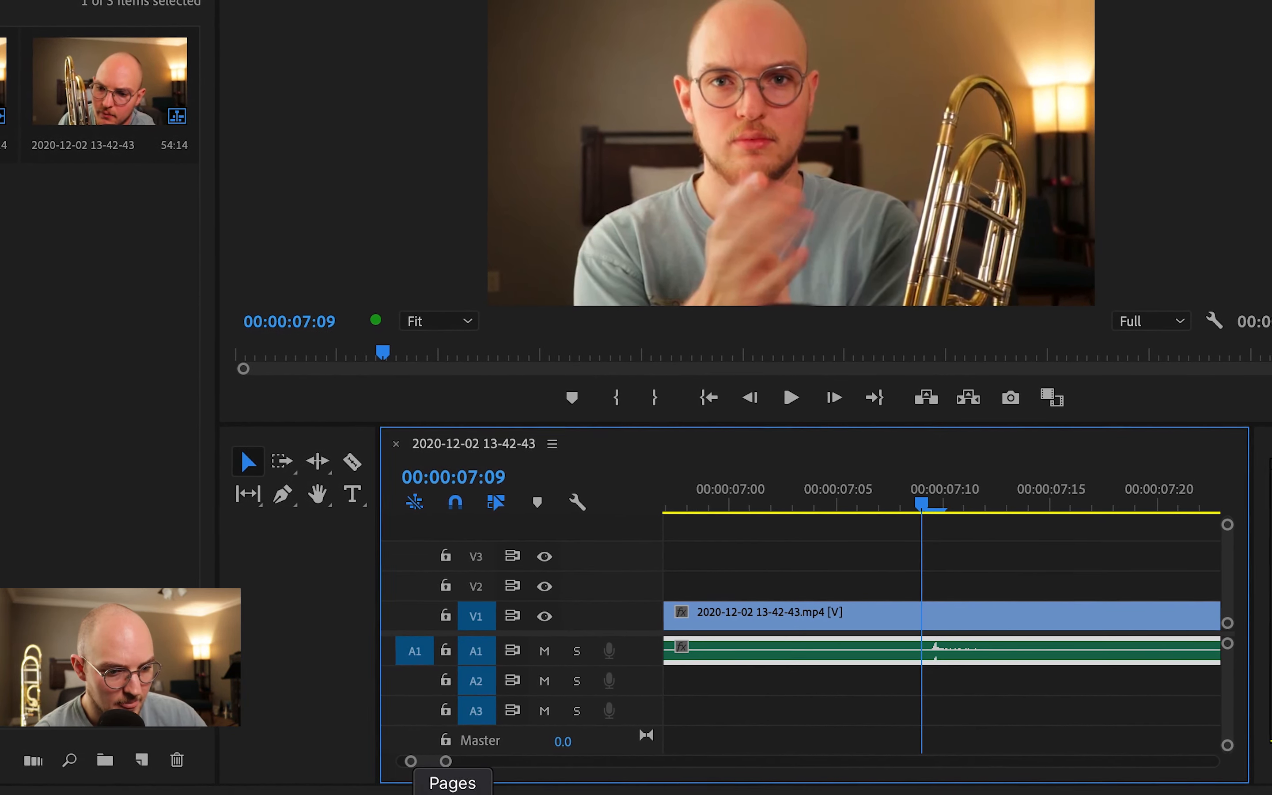
drag(450, 764, 630, 752)
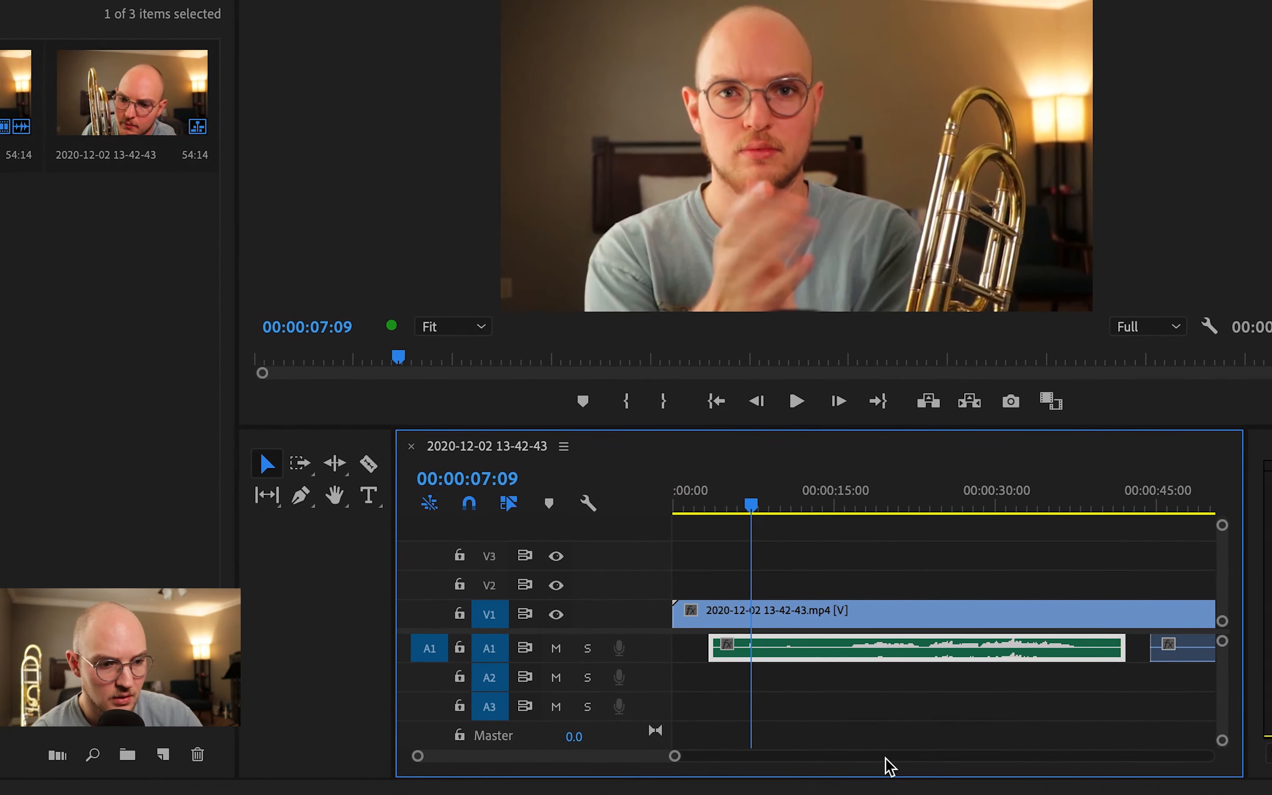
drag(752, 513, 736, 513)
key(space)
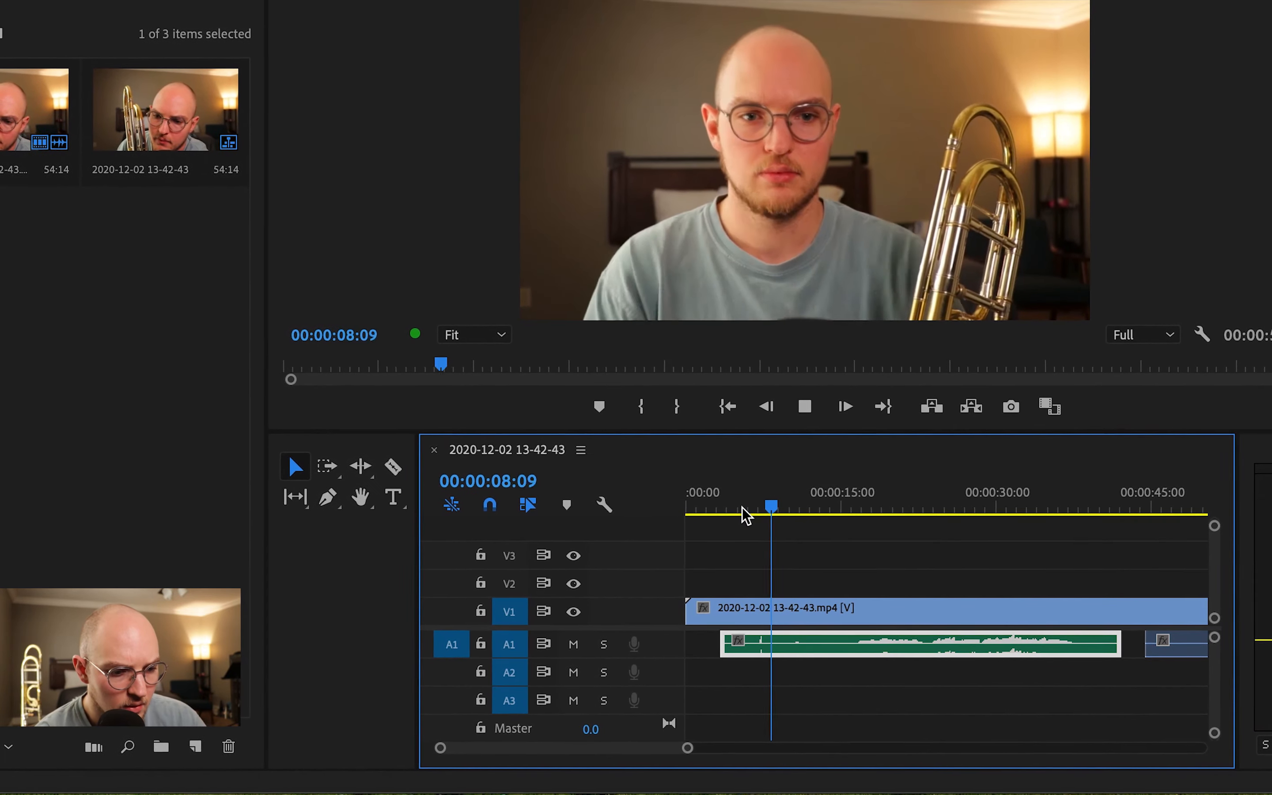
Step: Stop playback, split the video and WAV clips at 00:00:14:22, and delete their opening part along with the leftover camera audio
key(space)
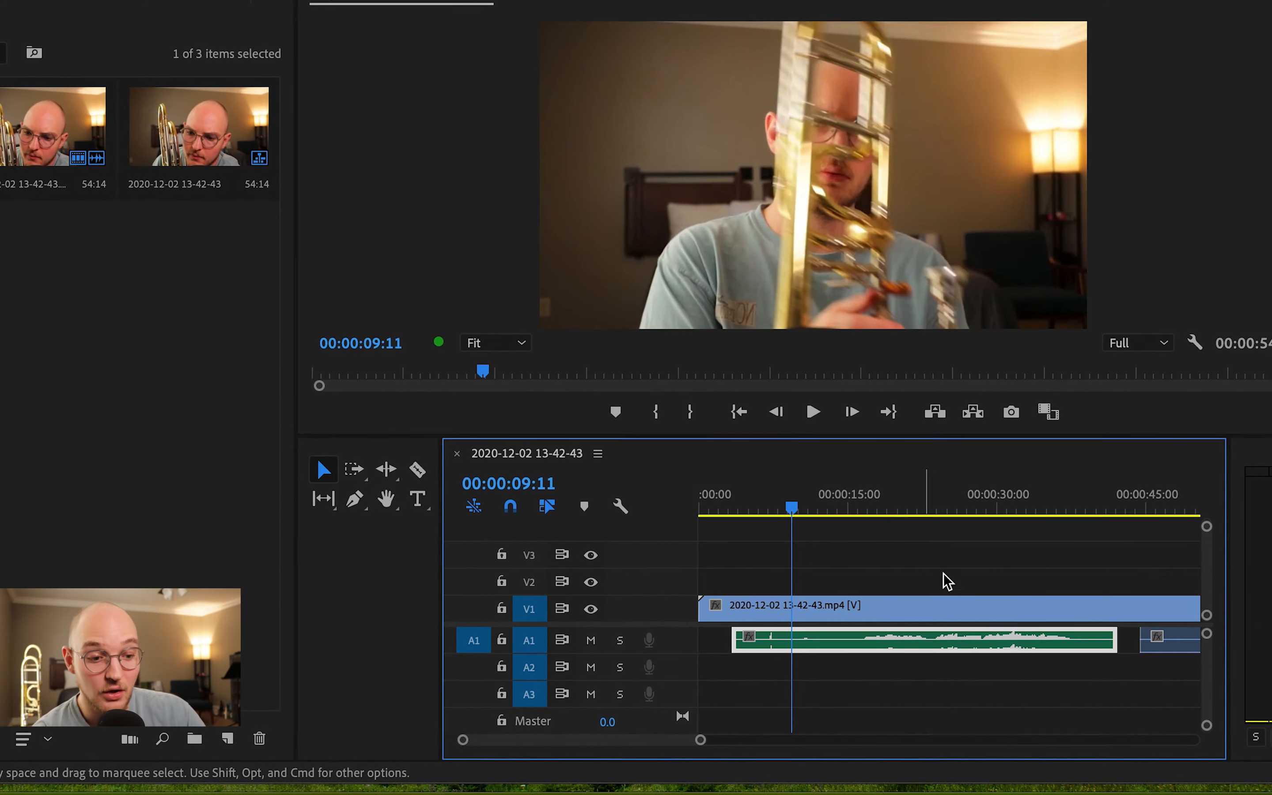
drag(825, 509, 865, 521)
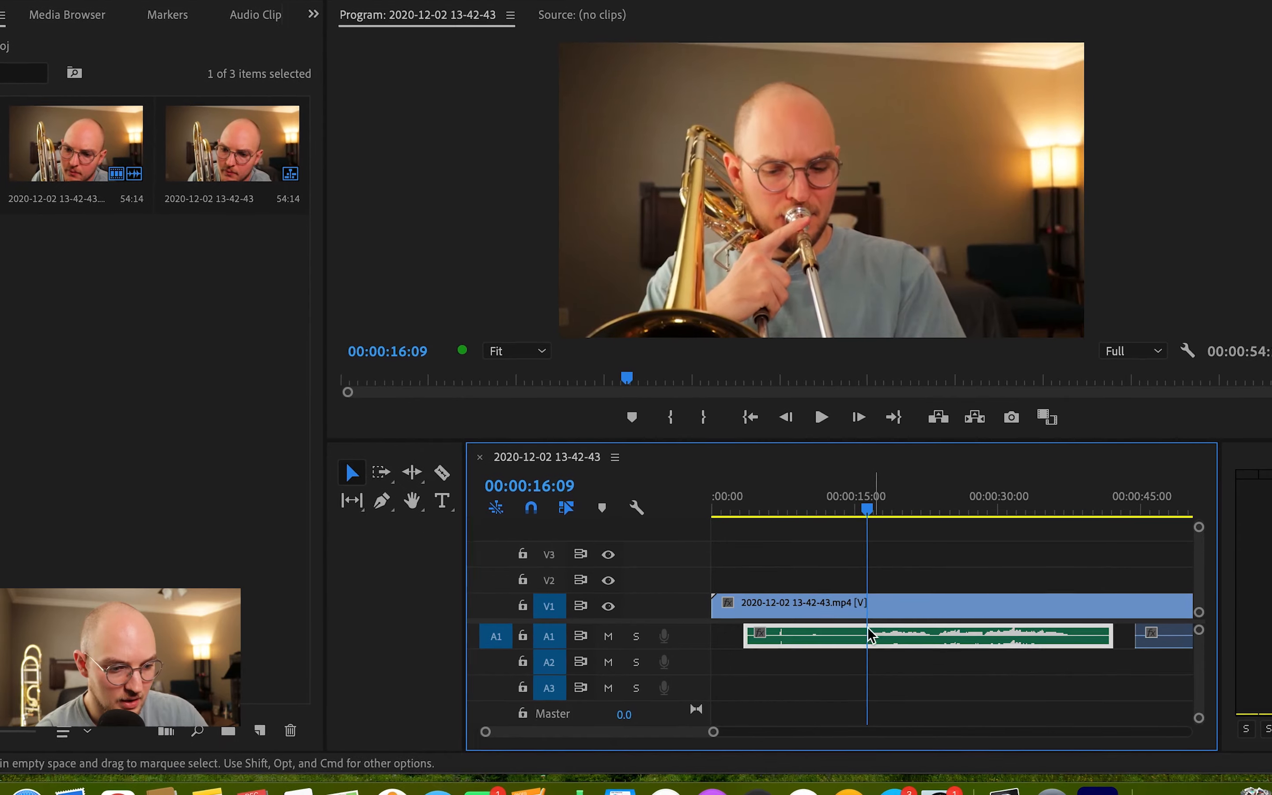
key(c)
key(=)
drag(887, 514, 850, 528)
click(851, 601)
click(856, 631)
key(v)
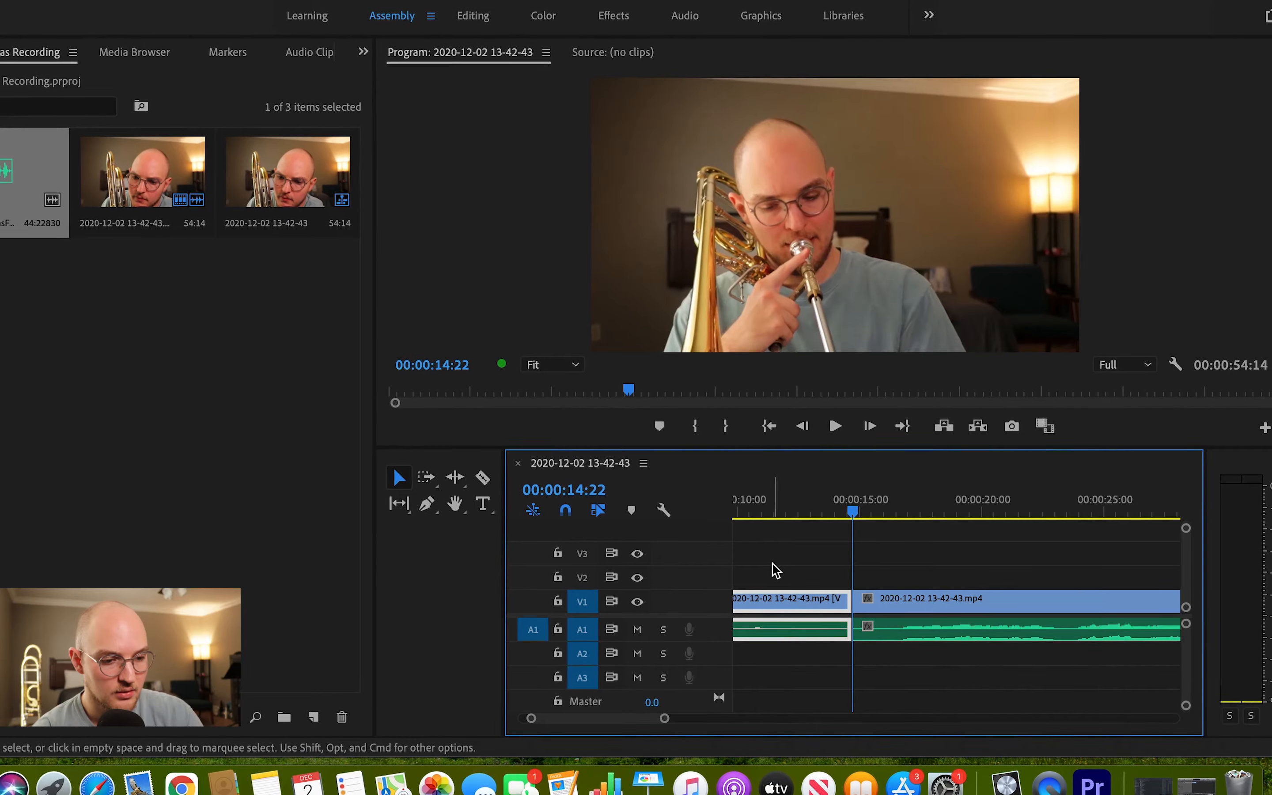
scroll(937, 631, down, 5)
scroll(938, 630, right, 5)
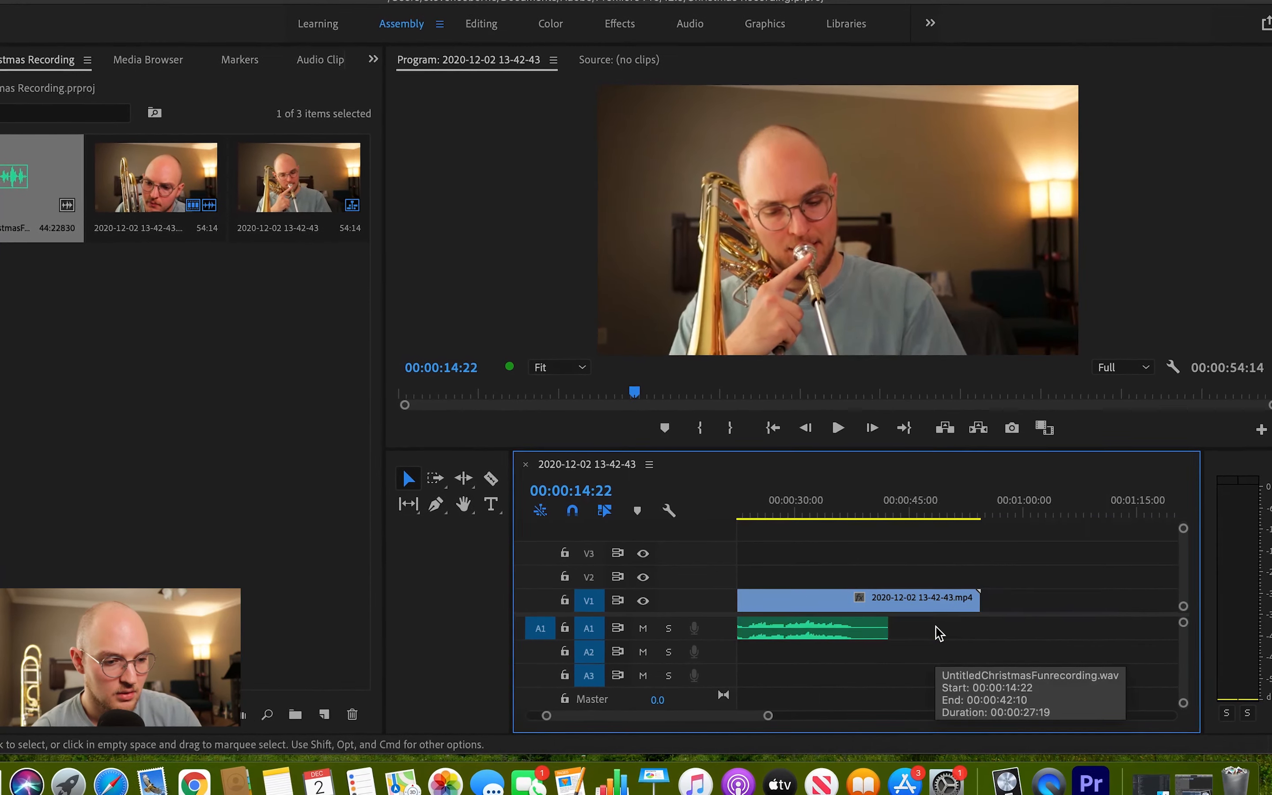
Step: Split the video and WAV clips at 00:00:38:26, after the playing ends, and delete the remaining tail on both tracks
drag(841, 516, 867, 518)
key(c)
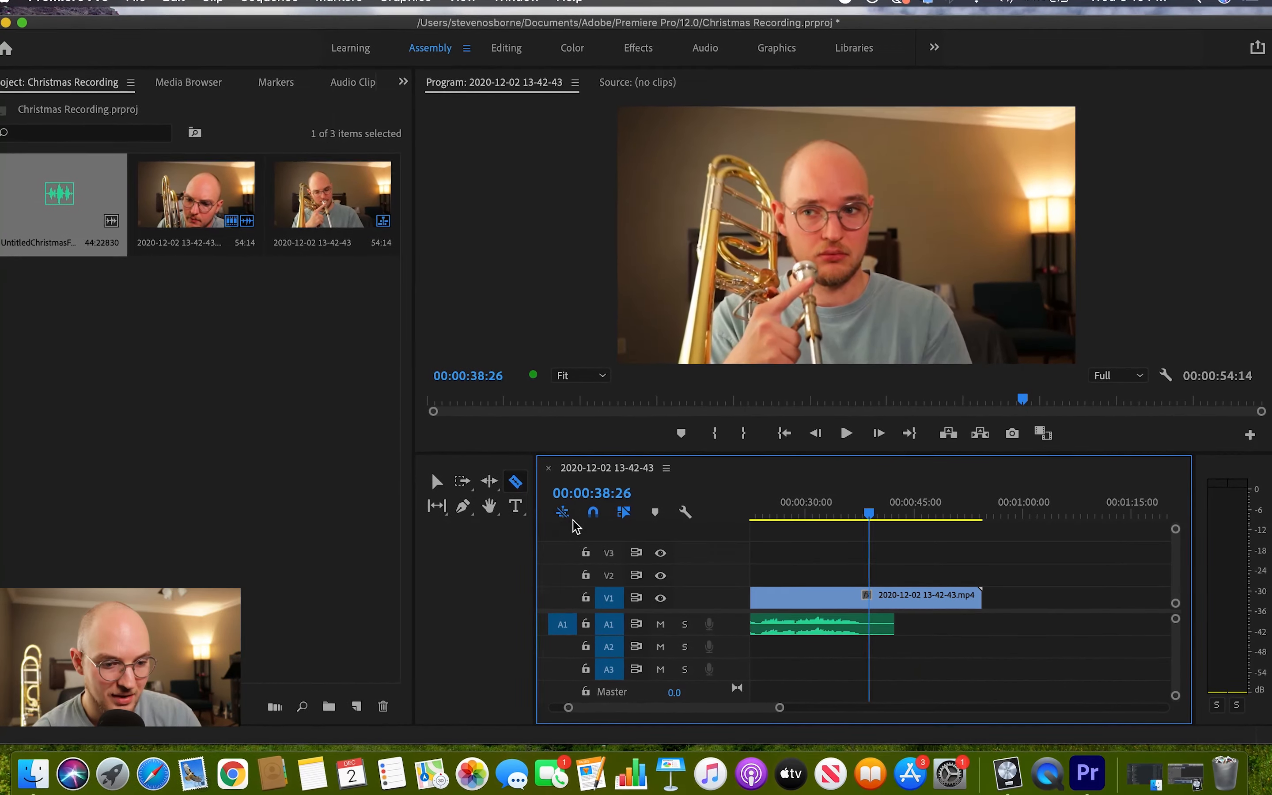
click(870, 597)
click(870, 624)
key(v)
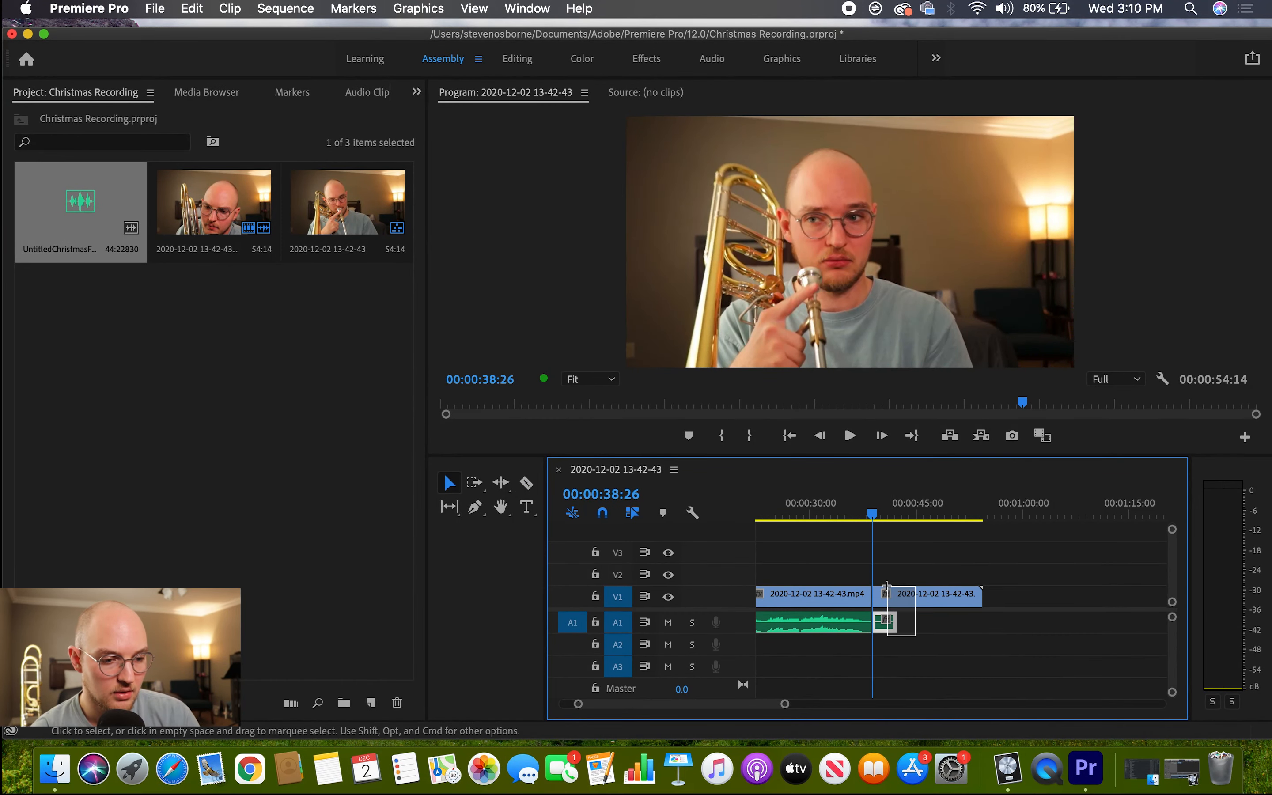
key(Delete)
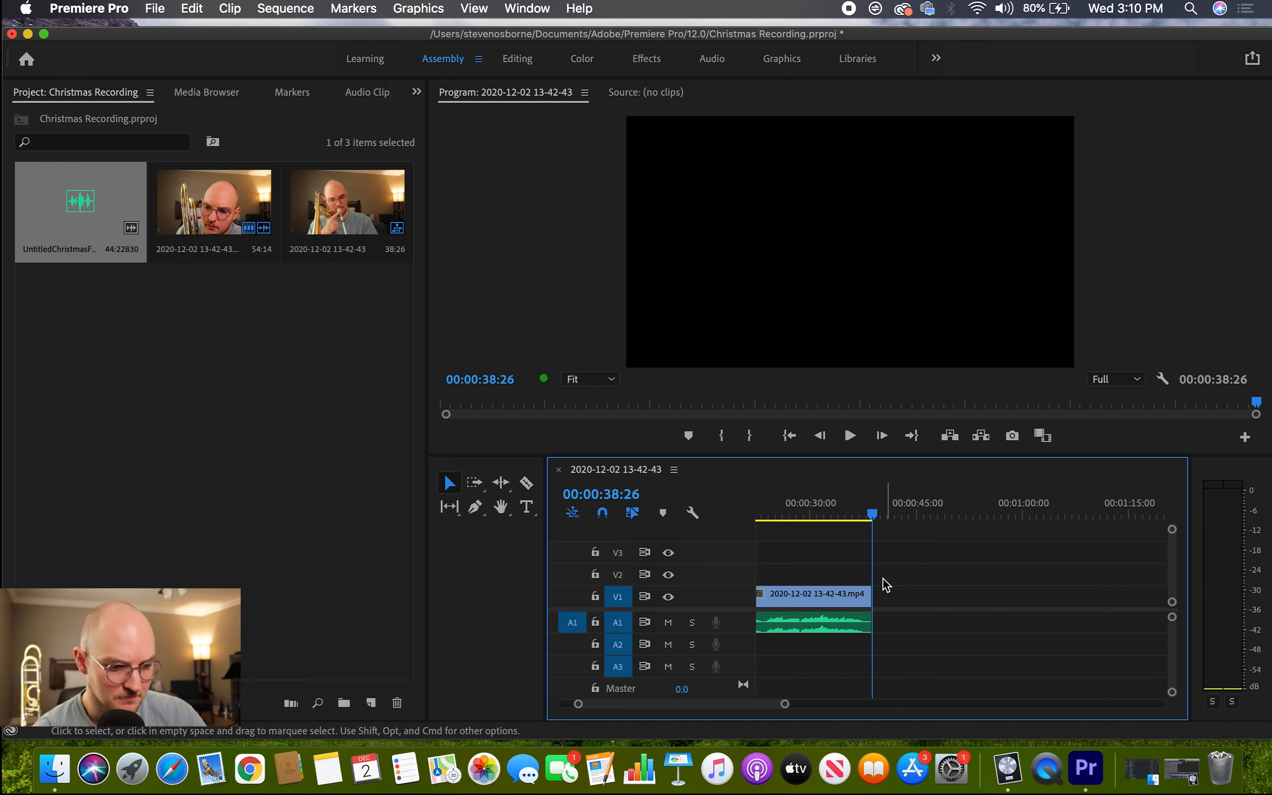
Step: Move the trimmed video and WAV clips together to the start of the sequence and return the playhead to the beginning
drag(787, 706, 826, 709)
drag(861, 609, 898, 554)
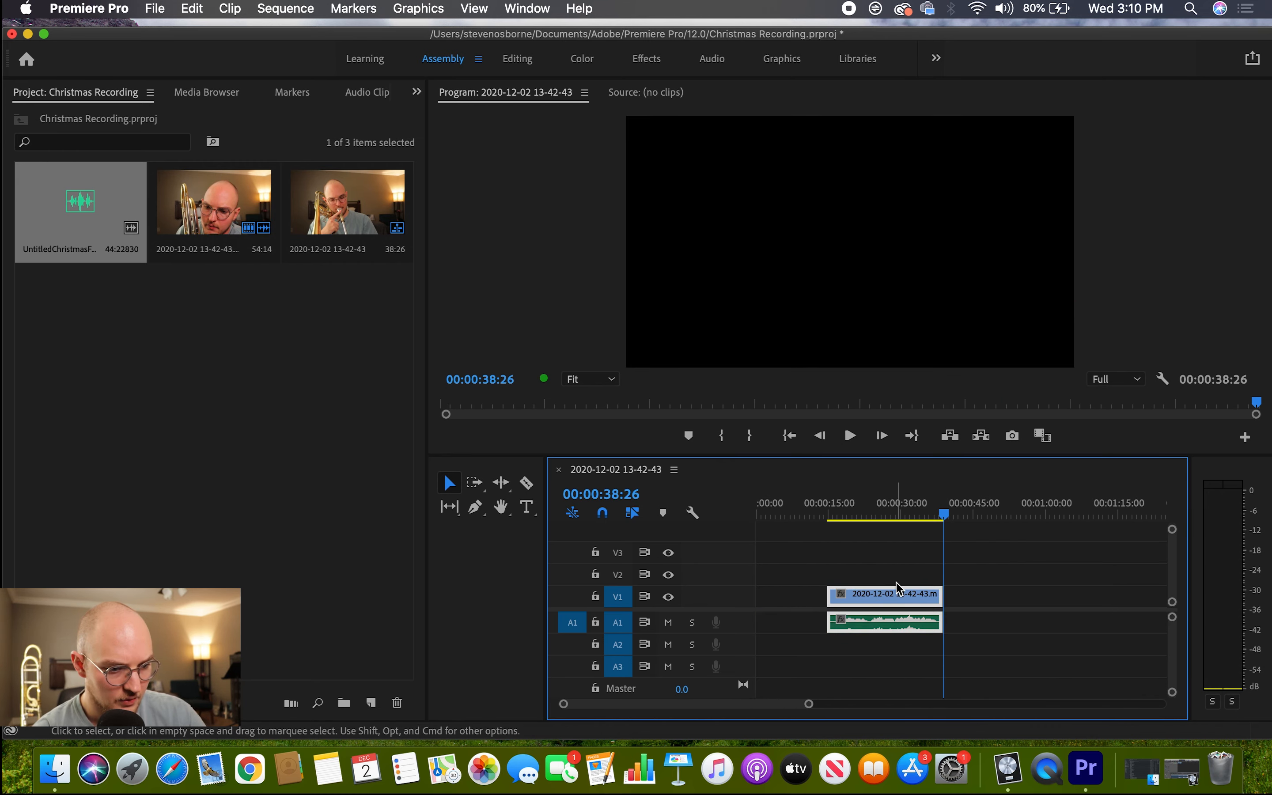
drag(874, 605, 761, 604)
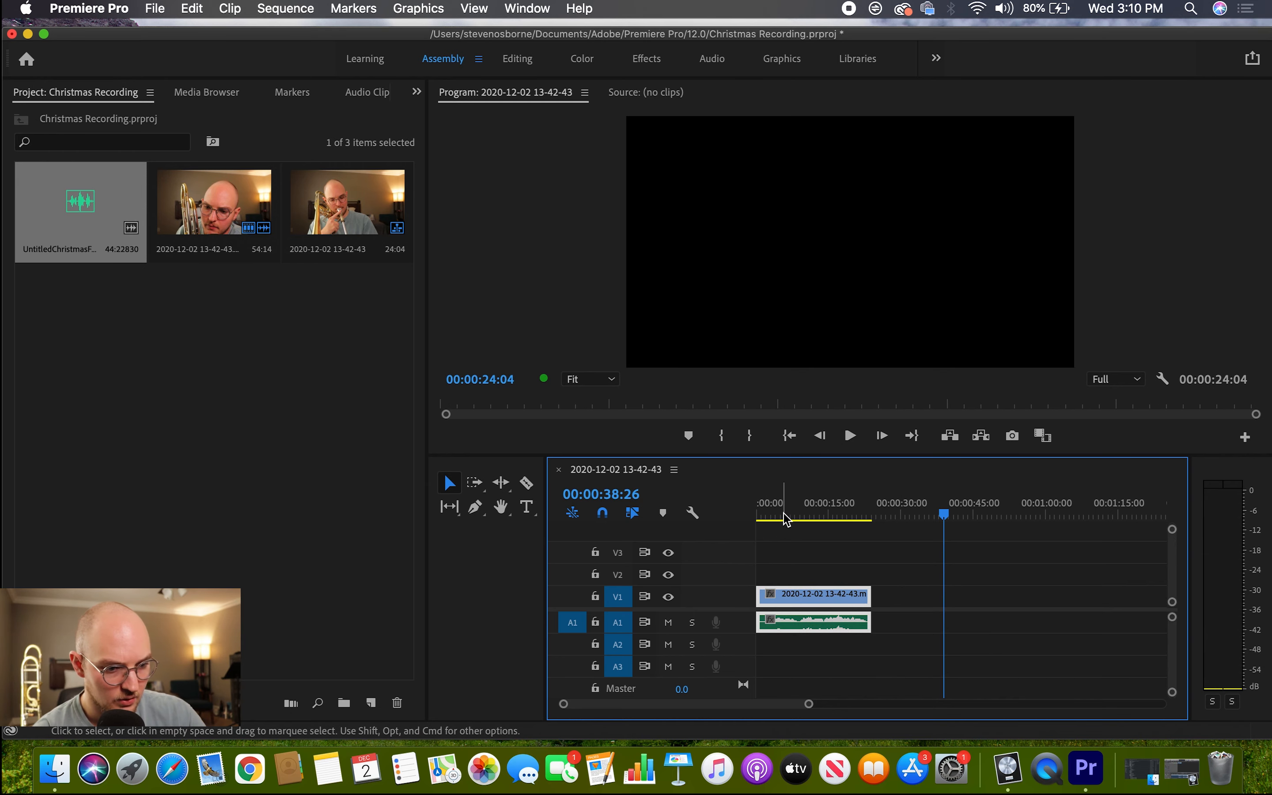
drag(787, 518, 718, 525)
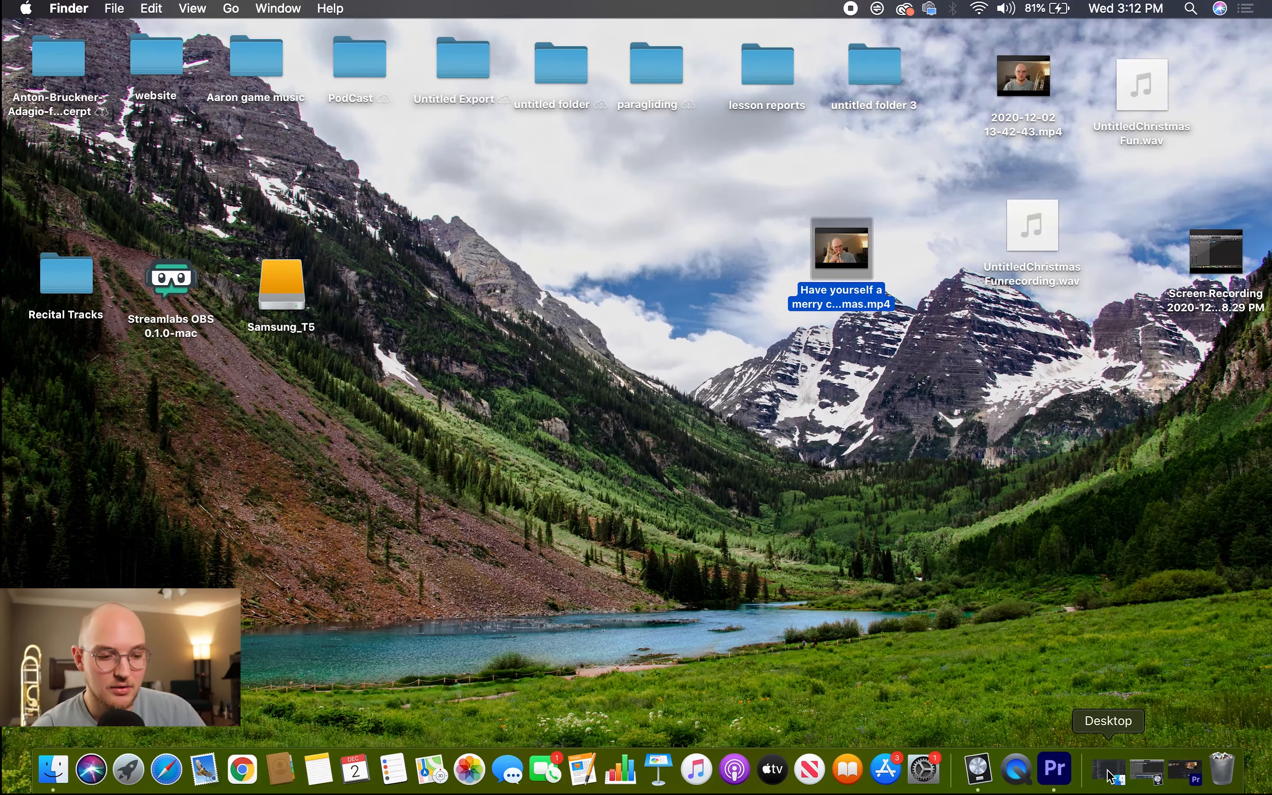
Step: In Premiere Pro, apply the Dip to Black transition to the start and end of the V1 clip and play the sequence from the beginning
click(1185, 769)
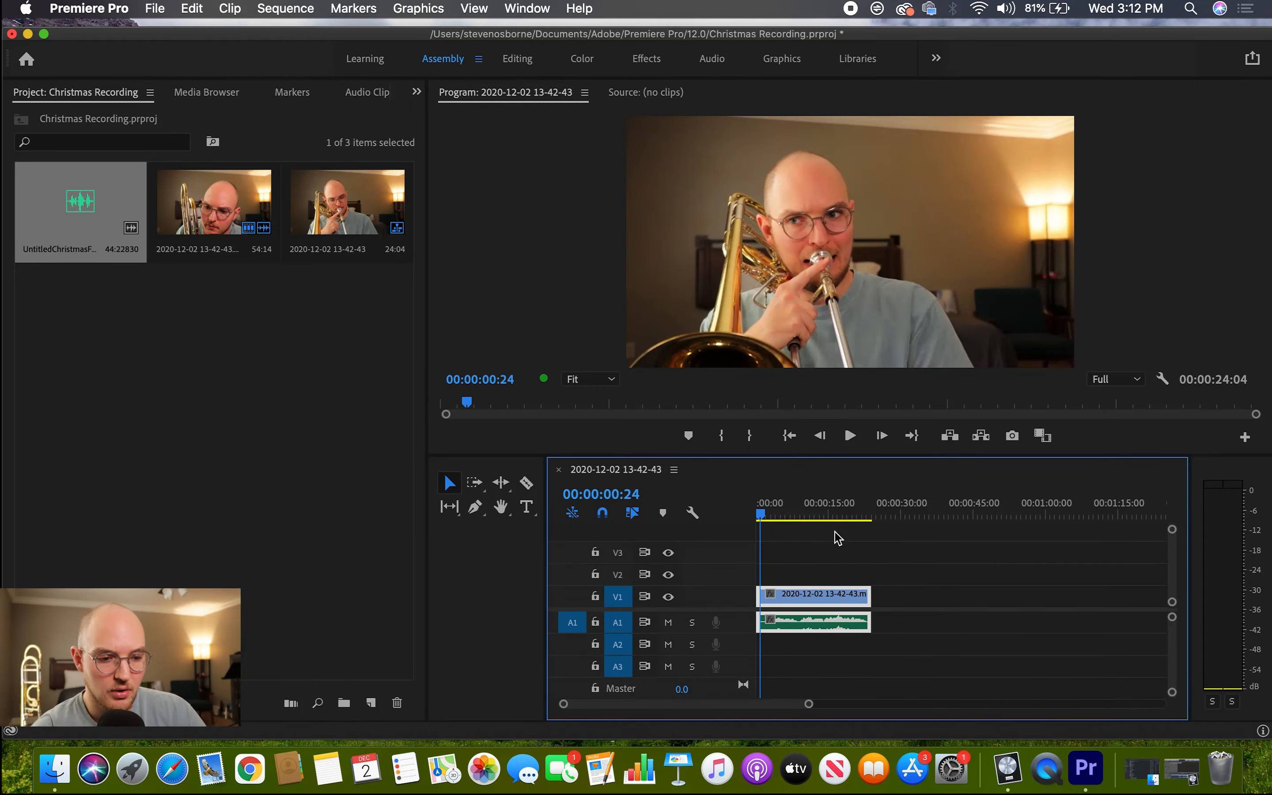
drag(803, 509, 676, 498)
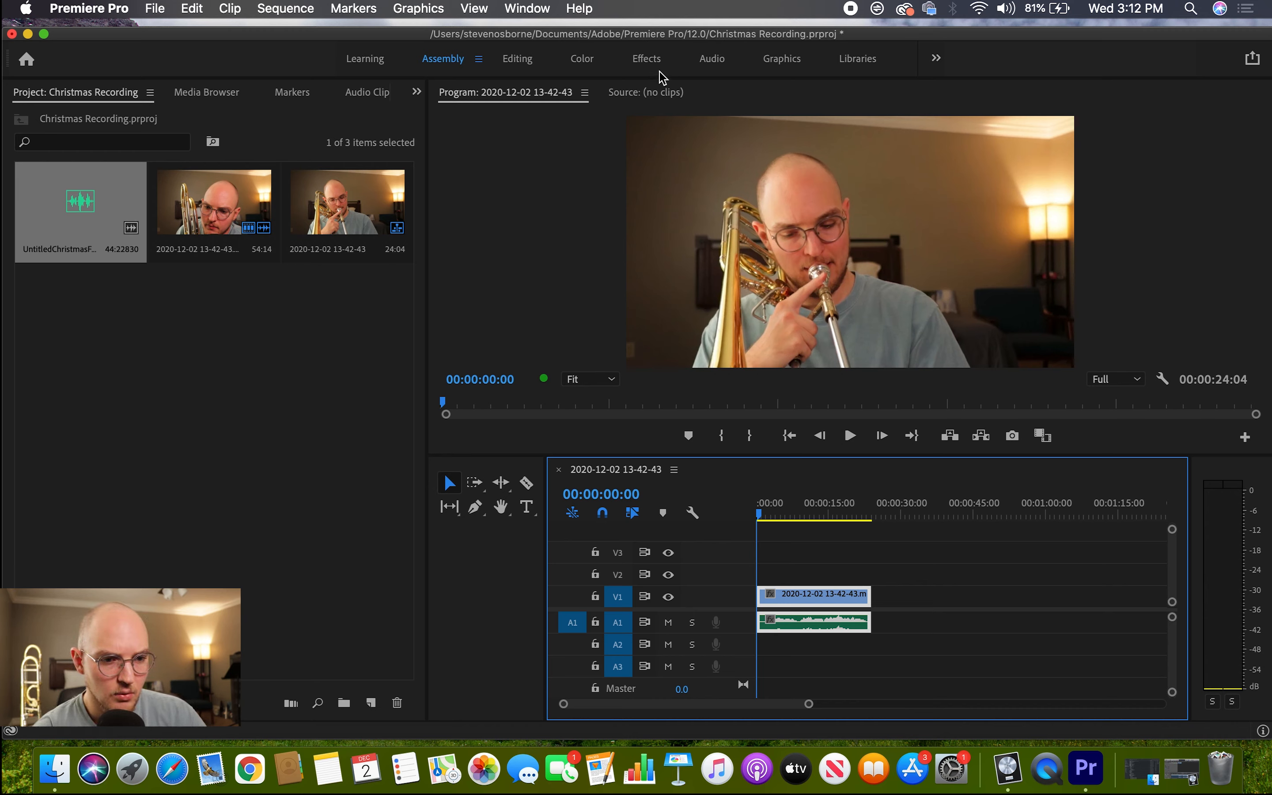
click(644, 61)
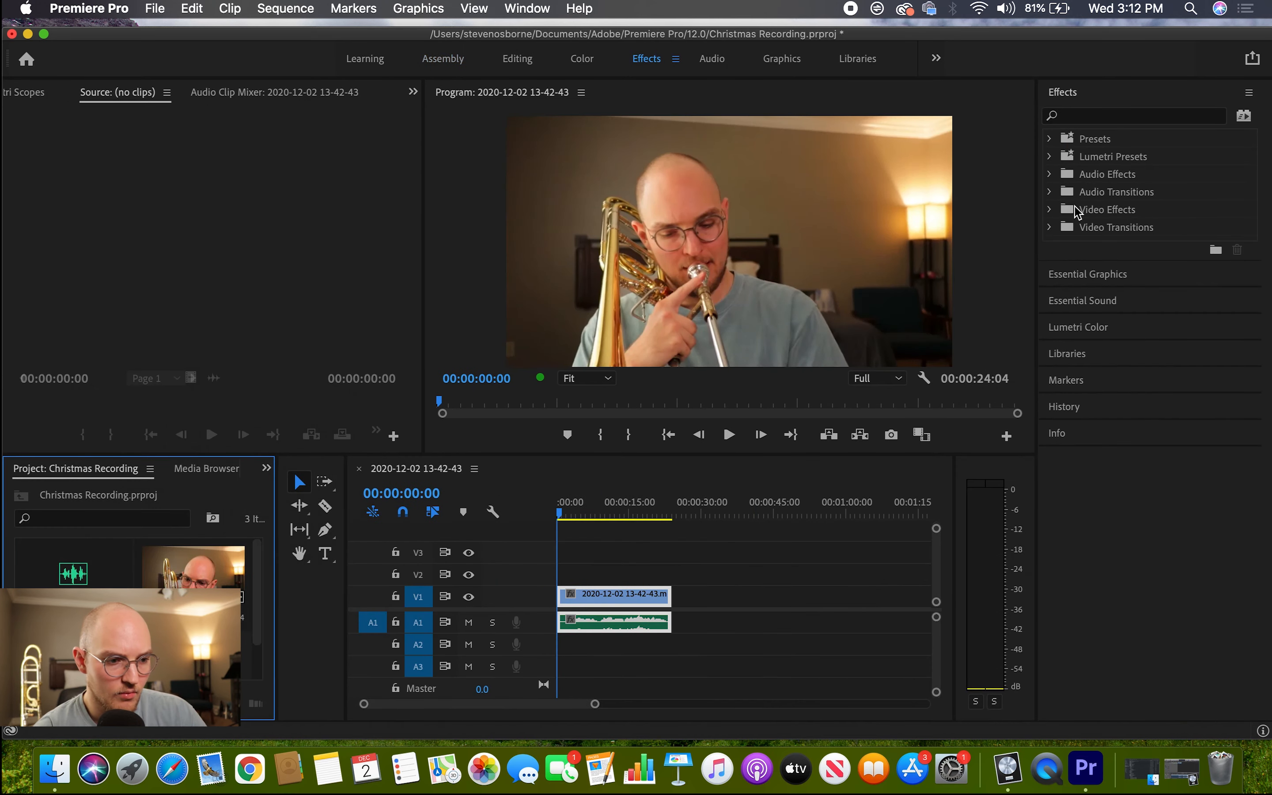
click(1051, 227)
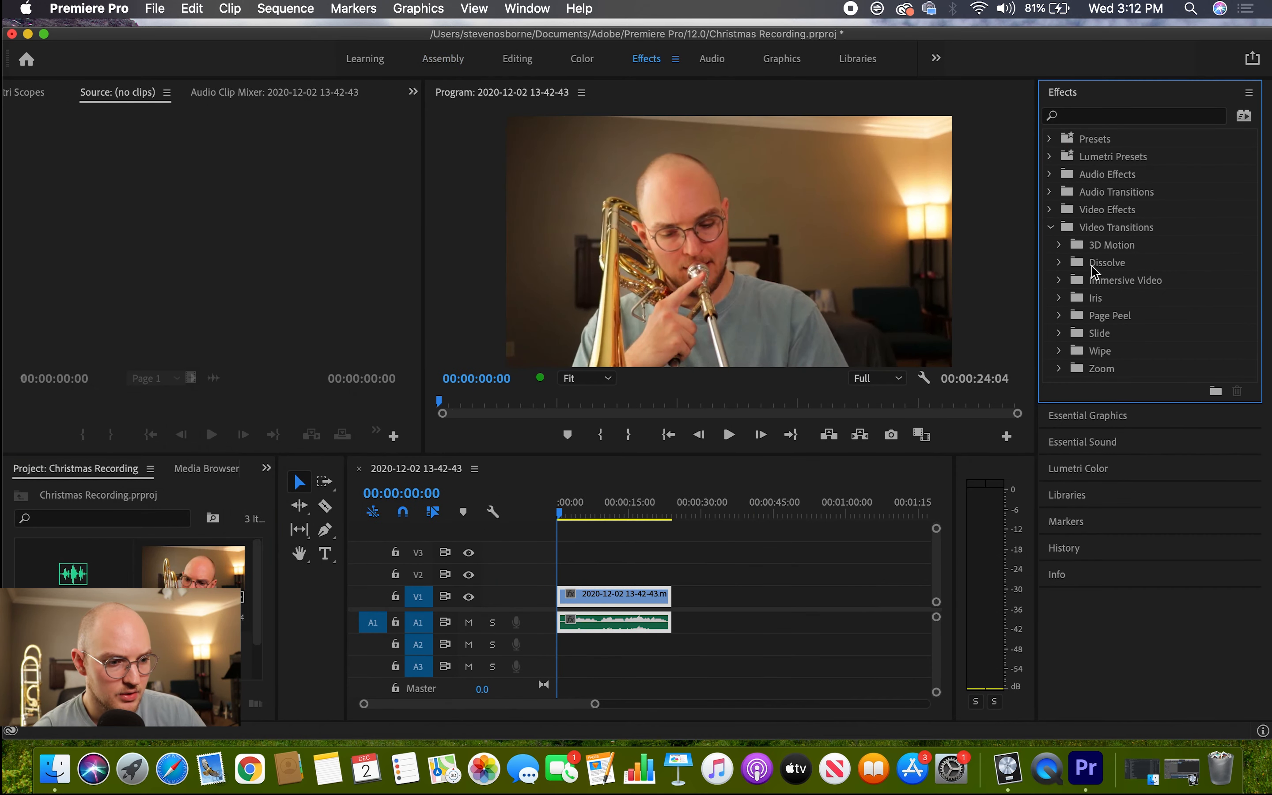
double_click(1094, 263)
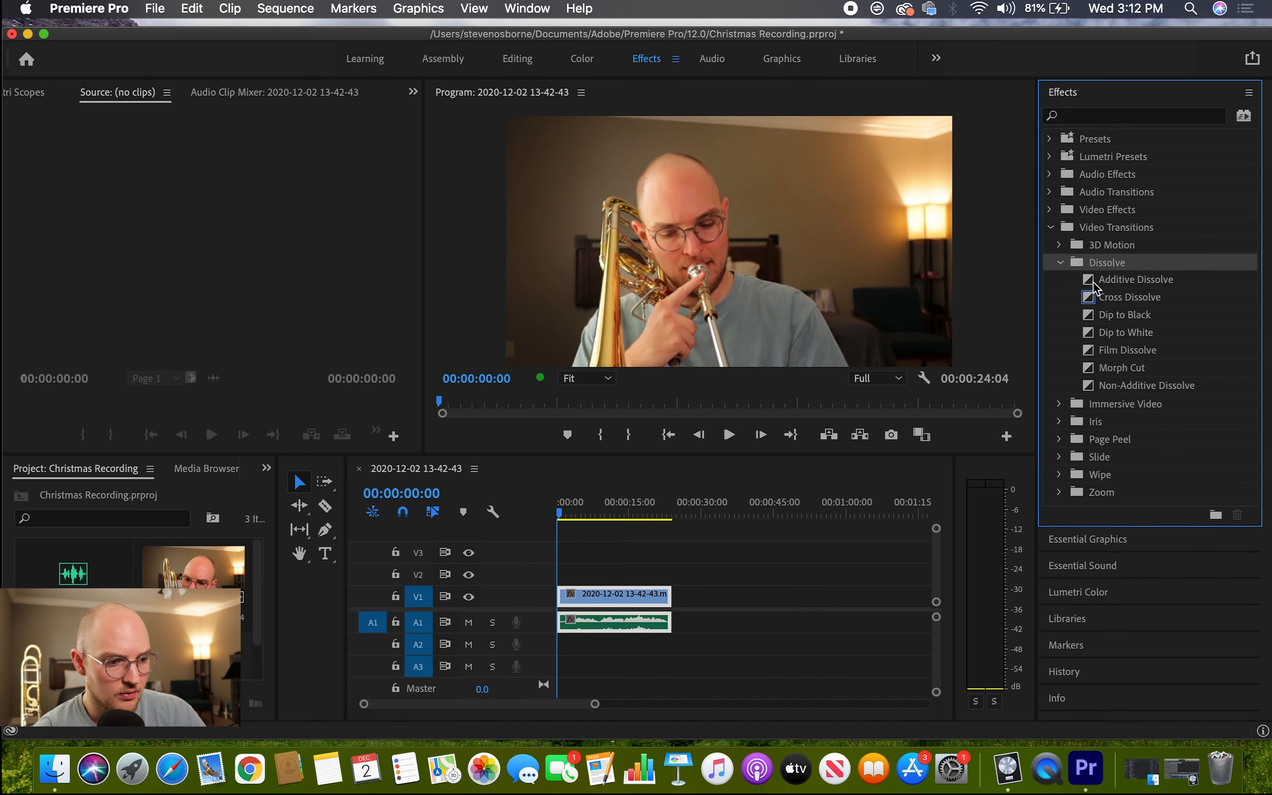
click(1107, 315)
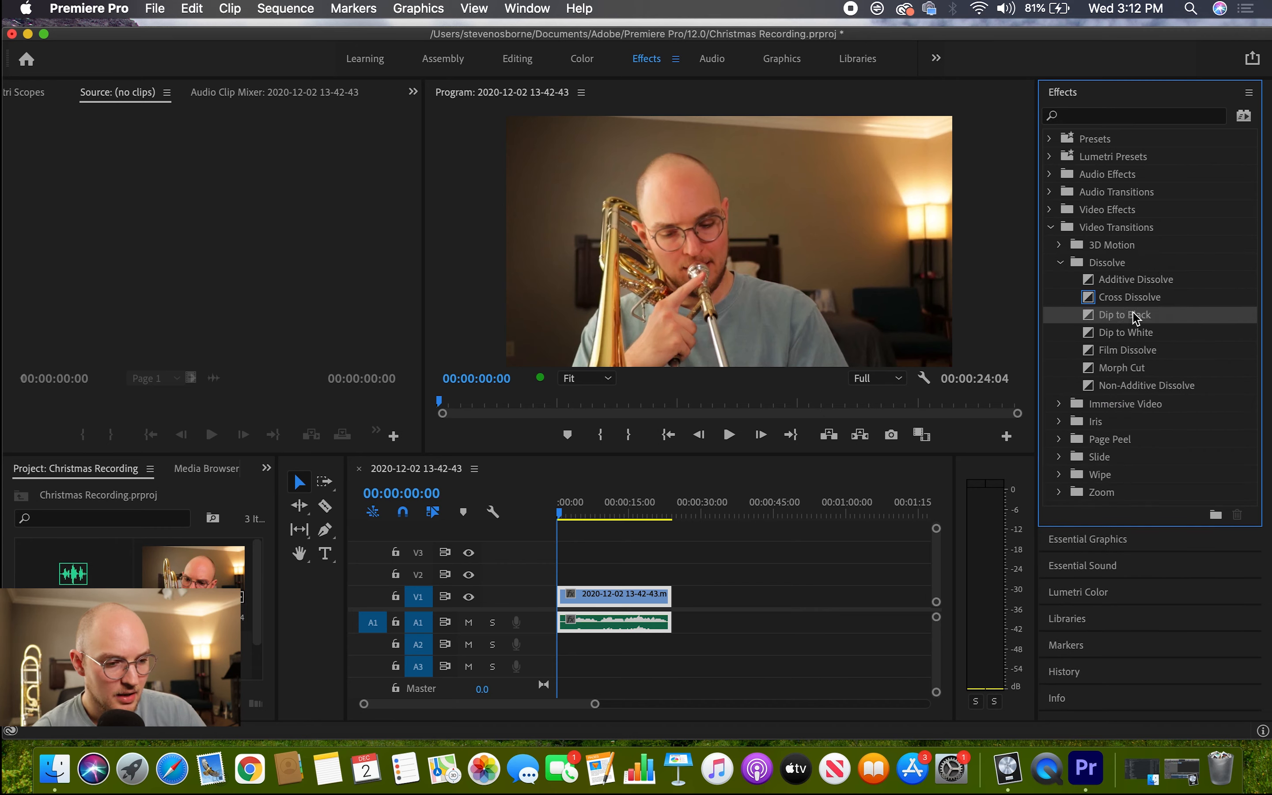
drag(568, 596, 570, 597)
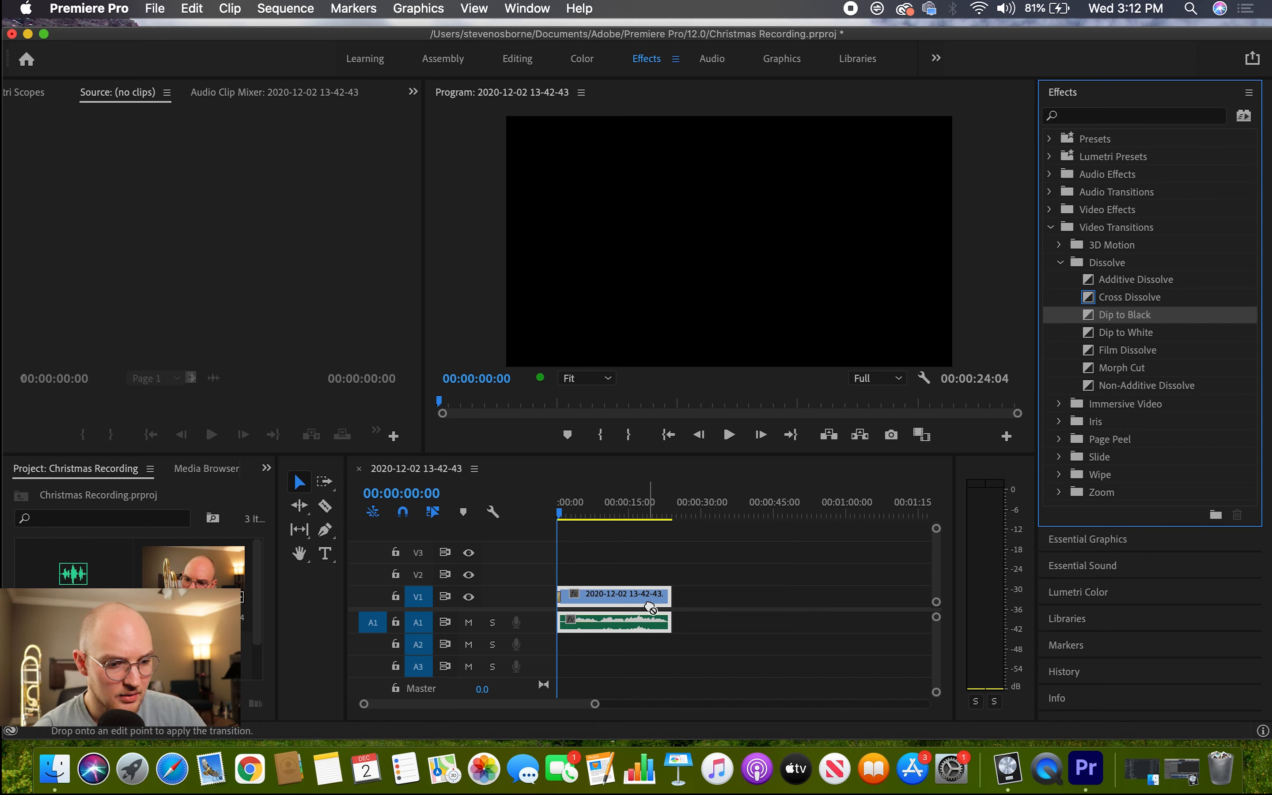
drag(672, 597, 671, 598)
click(517, 514)
key(space)
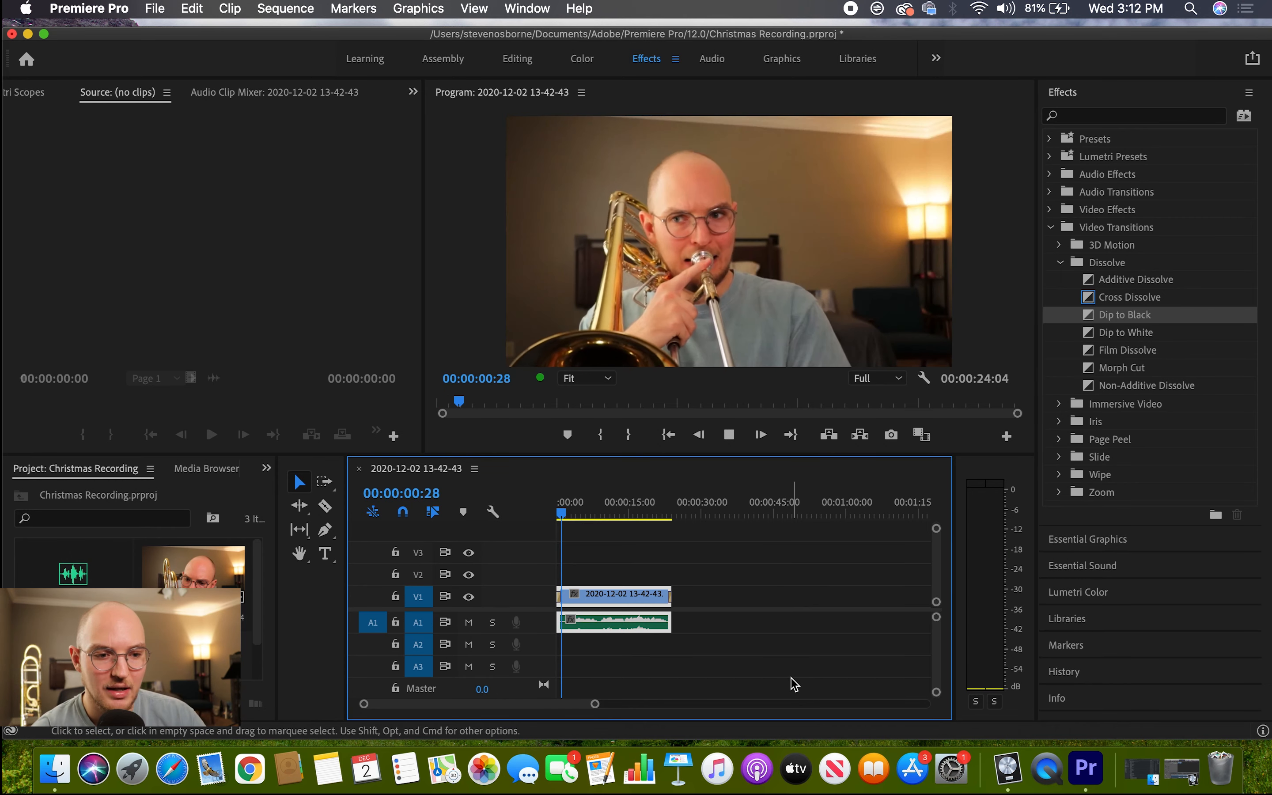